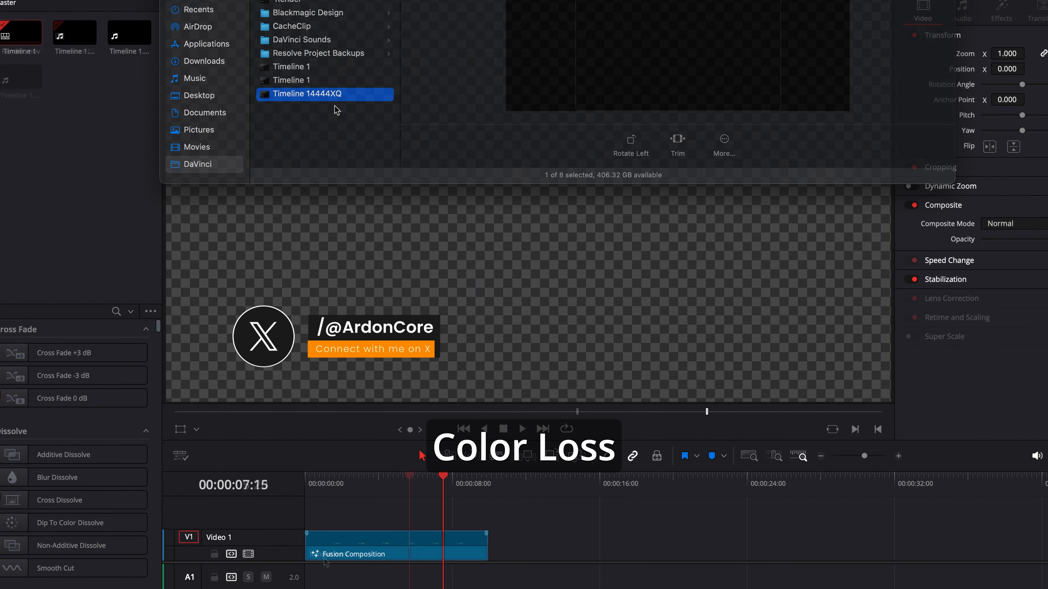
{"action": "left_click_drag", "start_coordinate": [324, 93], "coordinate": [513, 529]}
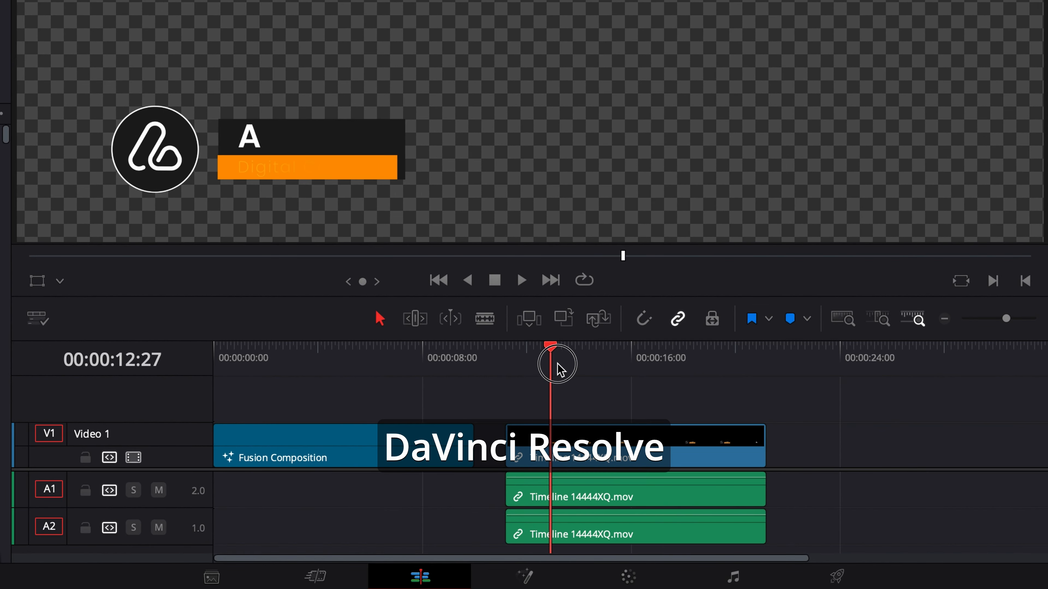
{"action": "left_click_drag", "start_coordinate": [544, 487], "coordinate": [441, 497]}
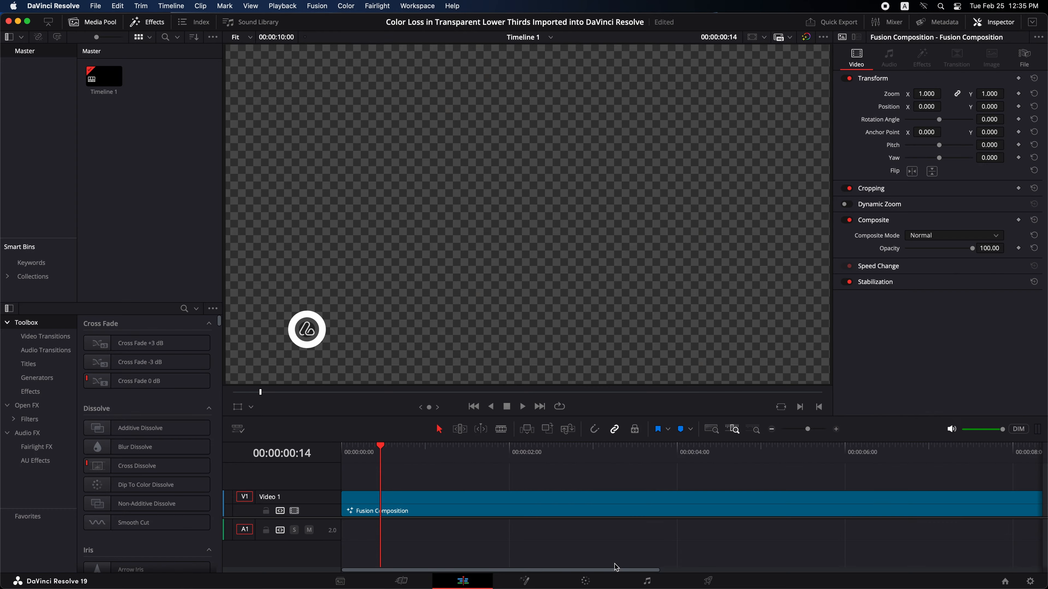
- Scrub through the Fusion Composition clip on the timeline to review the lower-third animation
{"action": "left_click_drag", "start_coordinate": [359, 457], "coordinate": [501, 467]}
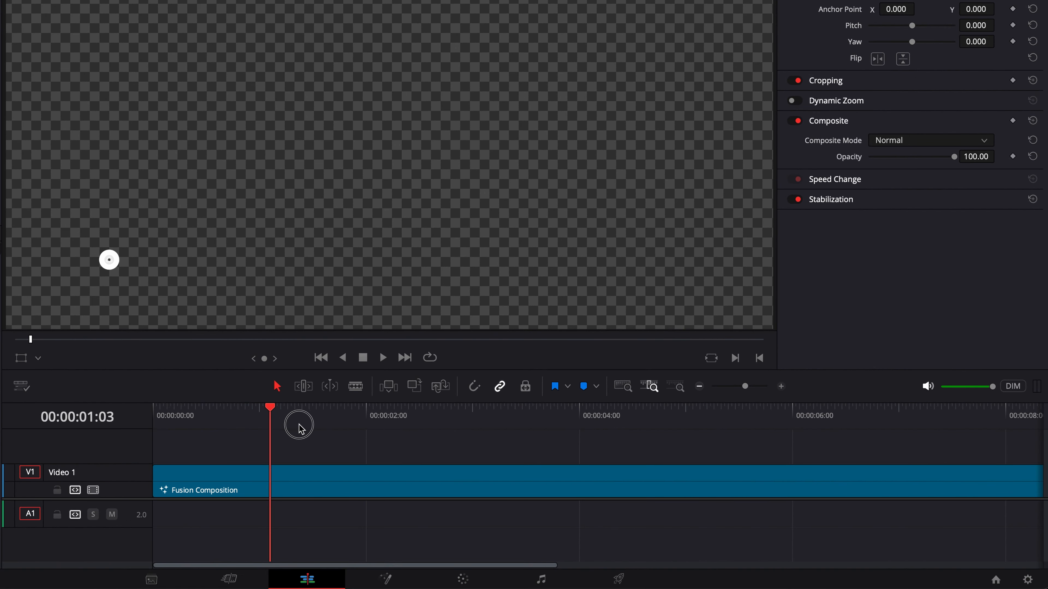
{"action": "left_click_drag", "start_coordinate": [355, 438], "coordinate": [358, 440]}
{"action": "left_click_drag", "start_coordinate": [805, 418], "coordinate": [923, 417]}
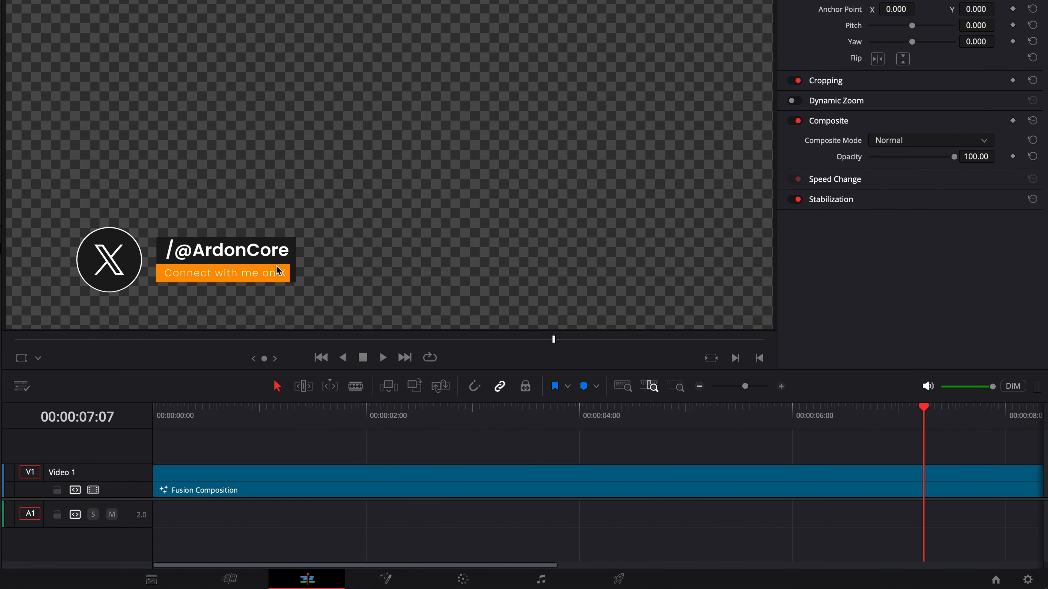
- On the Deliver page, configure an MP4 export with the H.265 codec, Export Alpha enabled and 1920 x 1080 HD resolution
{"action": "left_click", "coordinate": [620, 578]}
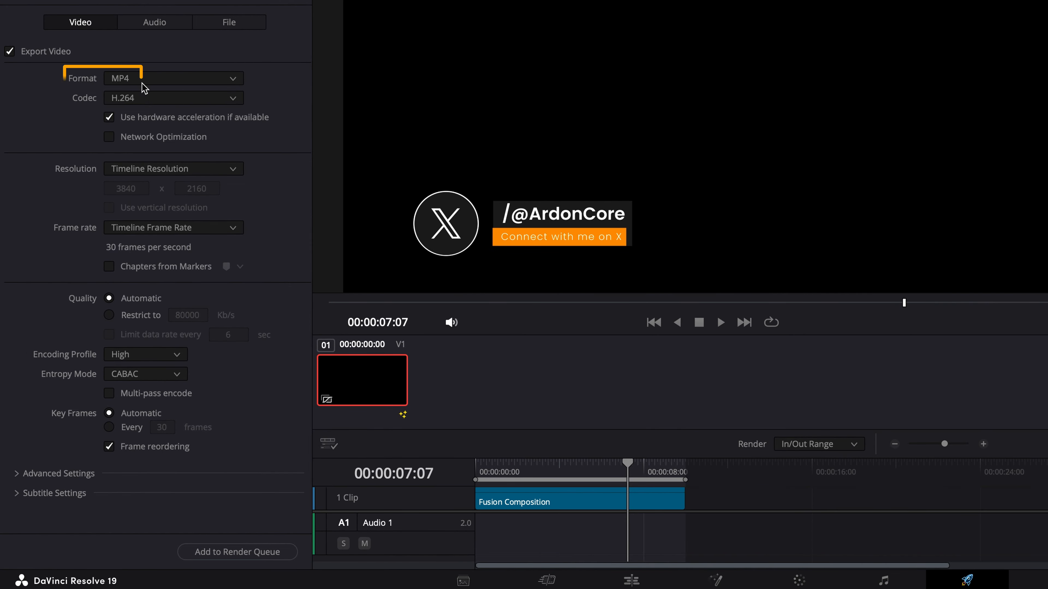
{"action": "left_click", "coordinate": [143, 83]}
{"action": "left_click", "coordinate": [149, 158]}
{"action": "left_click", "coordinate": [147, 98]}
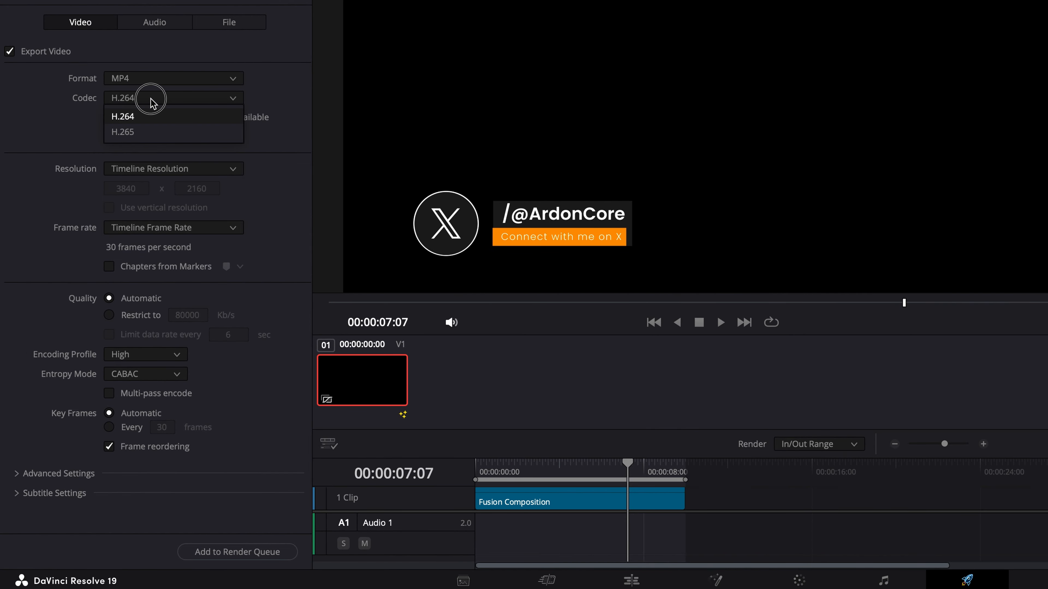
{"action": "left_click", "coordinate": [147, 133]}
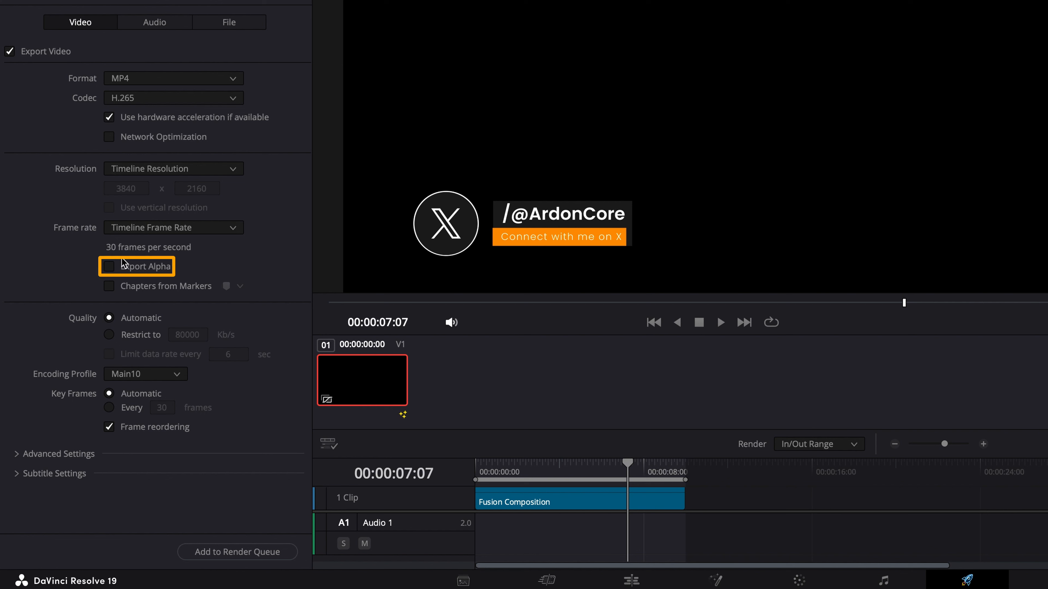
{"action": "left_click", "coordinate": [123, 268]}
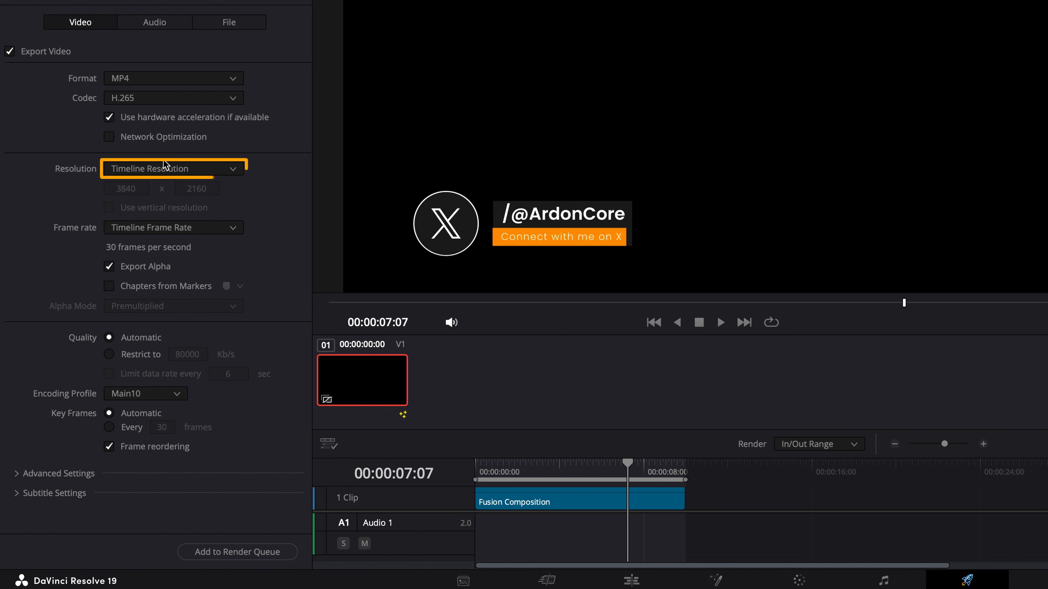
{"action": "left_click", "coordinate": [187, 168]}
{"action": "scroll", "coordinate": [171, 300], "scroll_direction": "down", "scroll_amount": 1}
{"action": "left_click", "coordinate": [171, 300]}
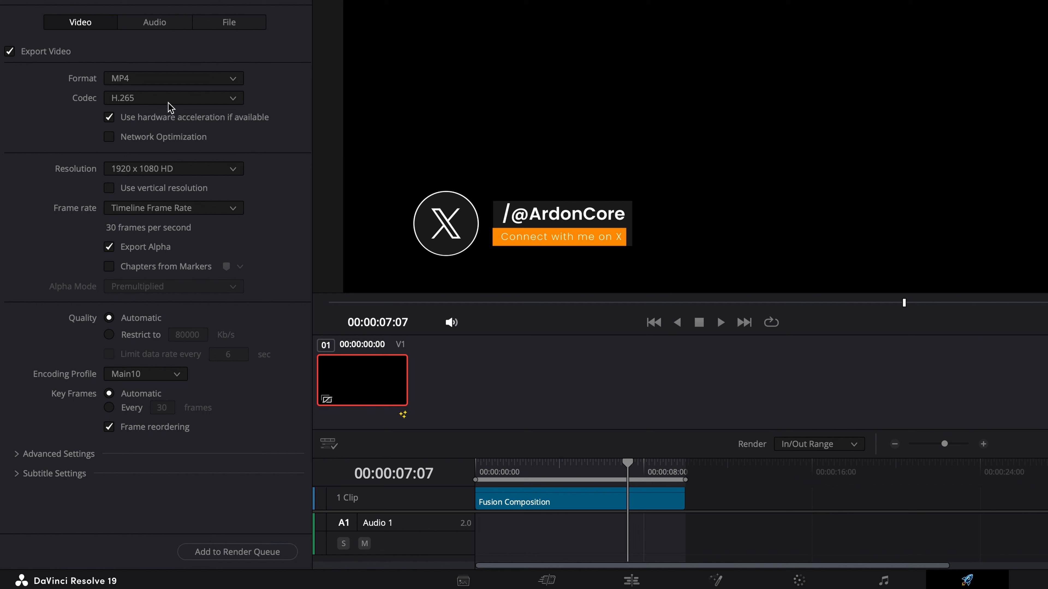
- Configure a second export in QuickTime format with the H.265 codec and Export Alpha enabled
{"action": "left_click", "coordinate": [158, 79]}
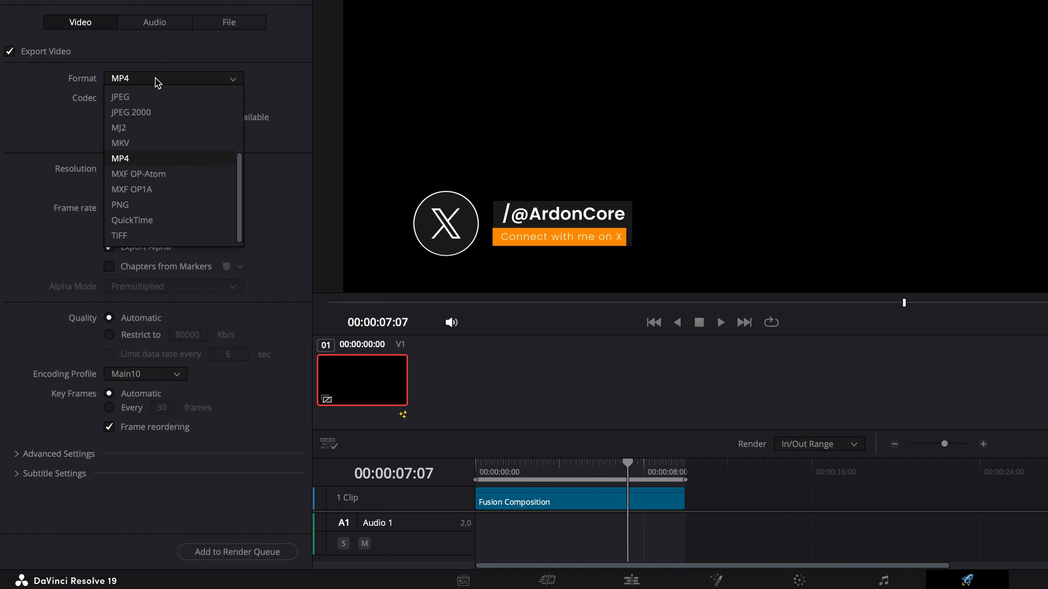
{"action": "left_click", "coordinate": [146, 220]}
{"action": "left_click", "coordinate": [234, 97]}
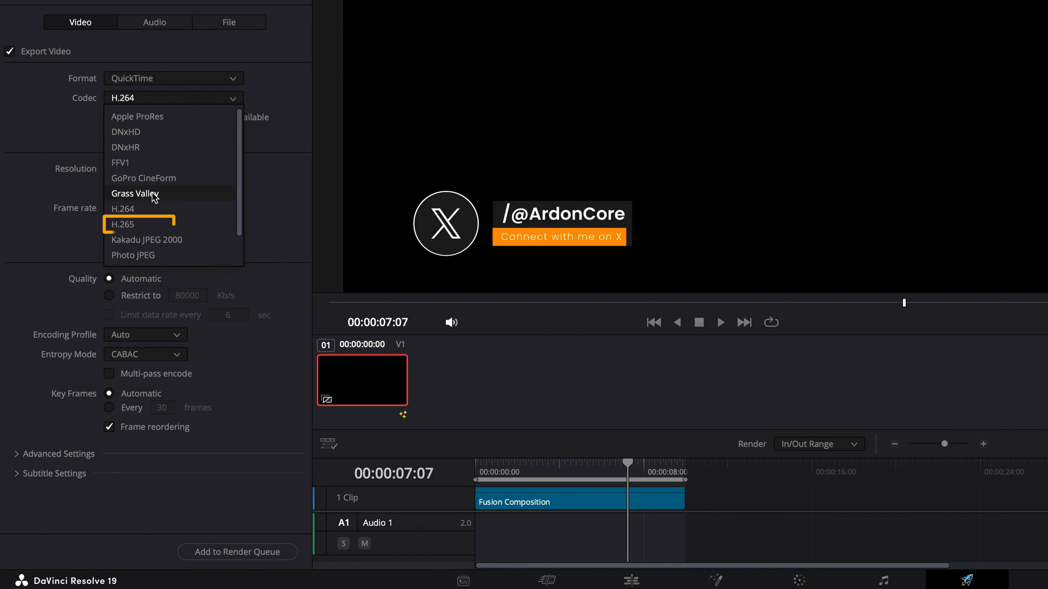
{"action": "left_click", "coordinate": [145, 223]}
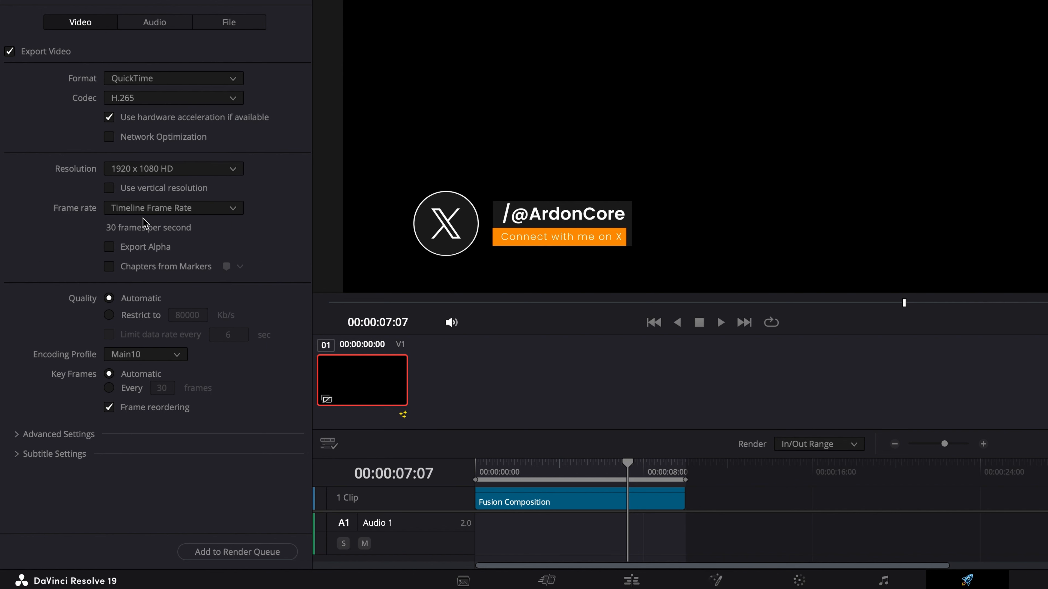
{"action": "left_click", "coordinate": [127, 252]}
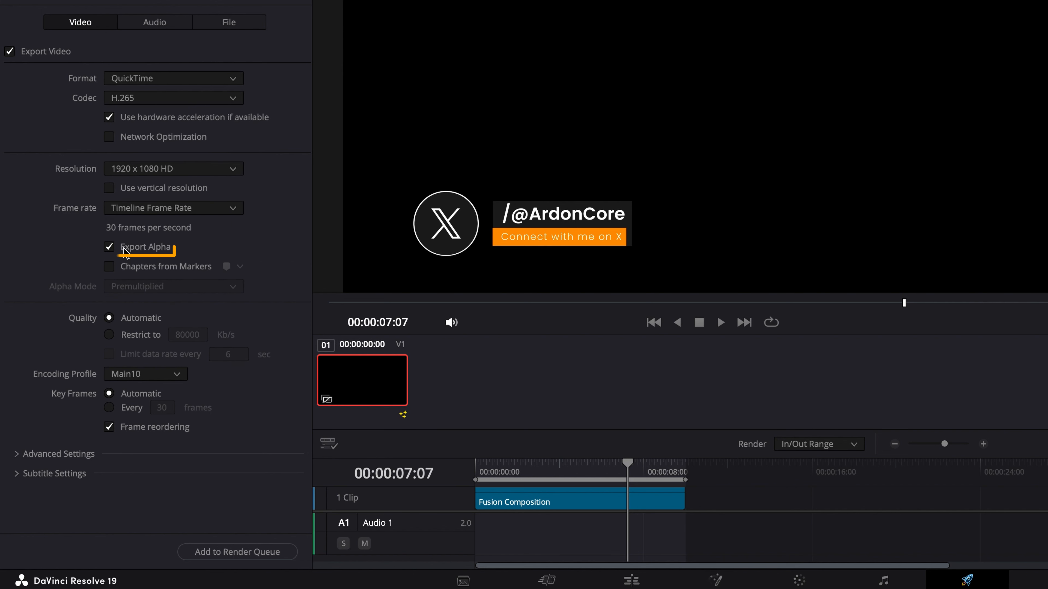
- Add the QuickTime export to the render queue and render all queued jobs
{"action": "left_click", "coordinate": [220, 552]}
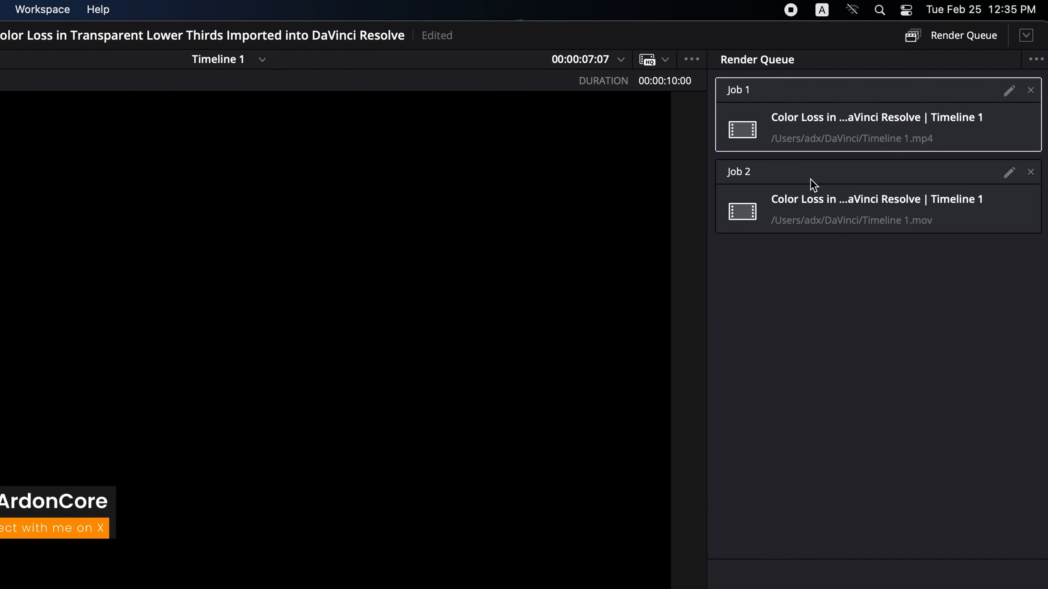
{"action": "left_click", "coordinate": [1006, 541]}
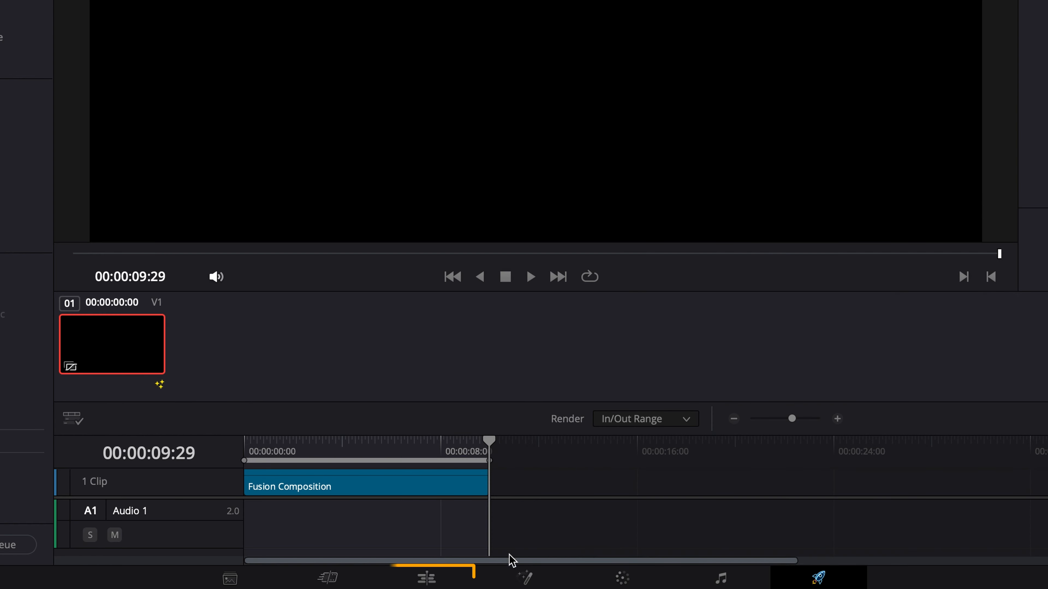
- On the Edit page, bring up Finder, preview the rendered MP4 and place it on Video 1 just after the Fusion Composition clip
{"action": "left_click", "coordinate": [444, 580]}
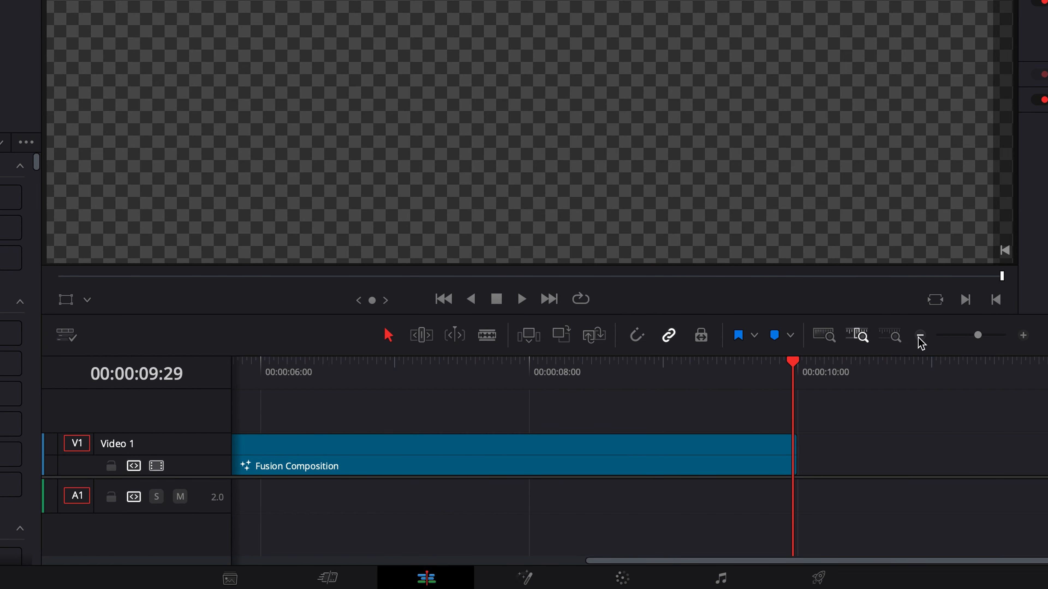
{"action": "left_click", "coordinate": [919, 337]}
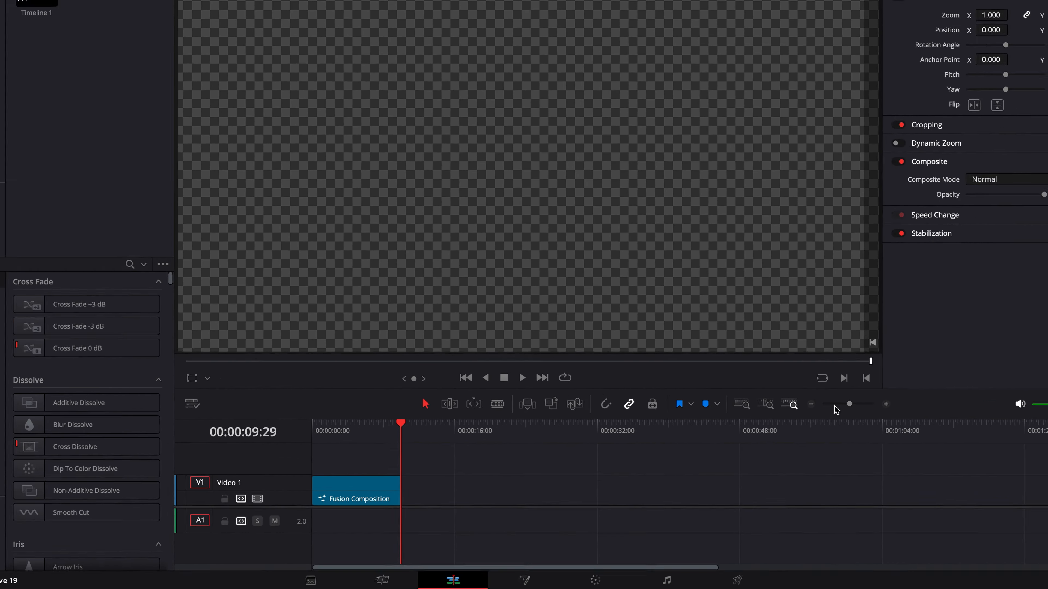
{"action": "left_click", "coordinate": [1022, 336]}
{"action": "key", "text": "super+Tab"}
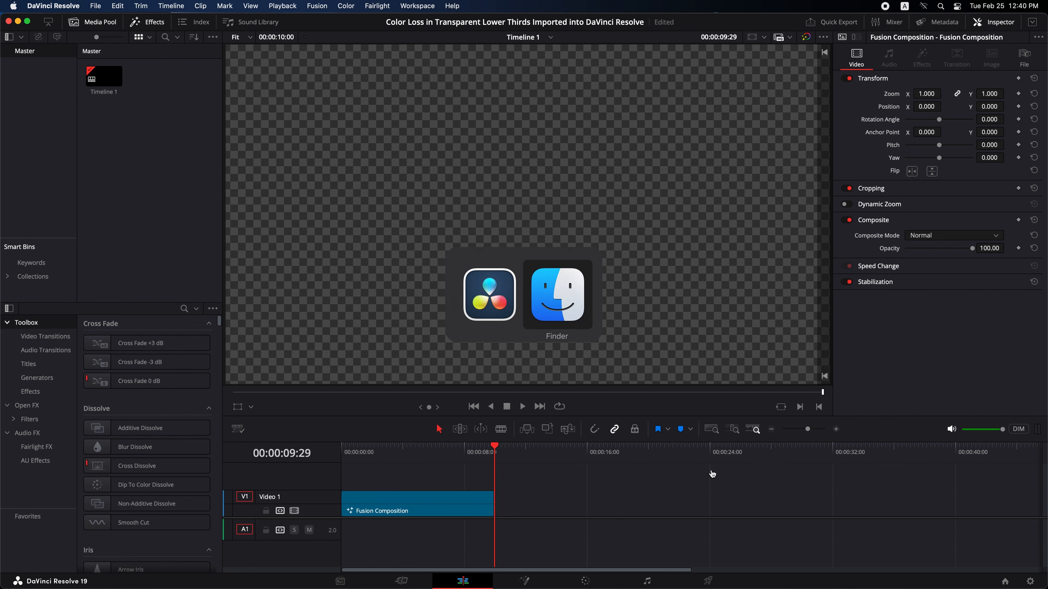
{"action": "left_click", "coordinate": [374, 105]}
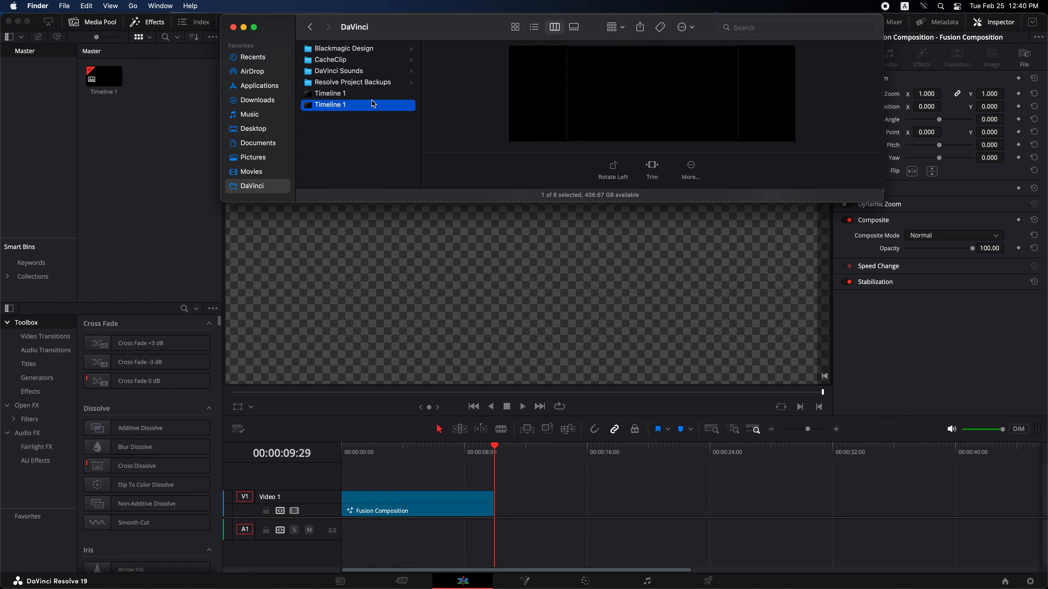
{"action": "key", "text": "space"}
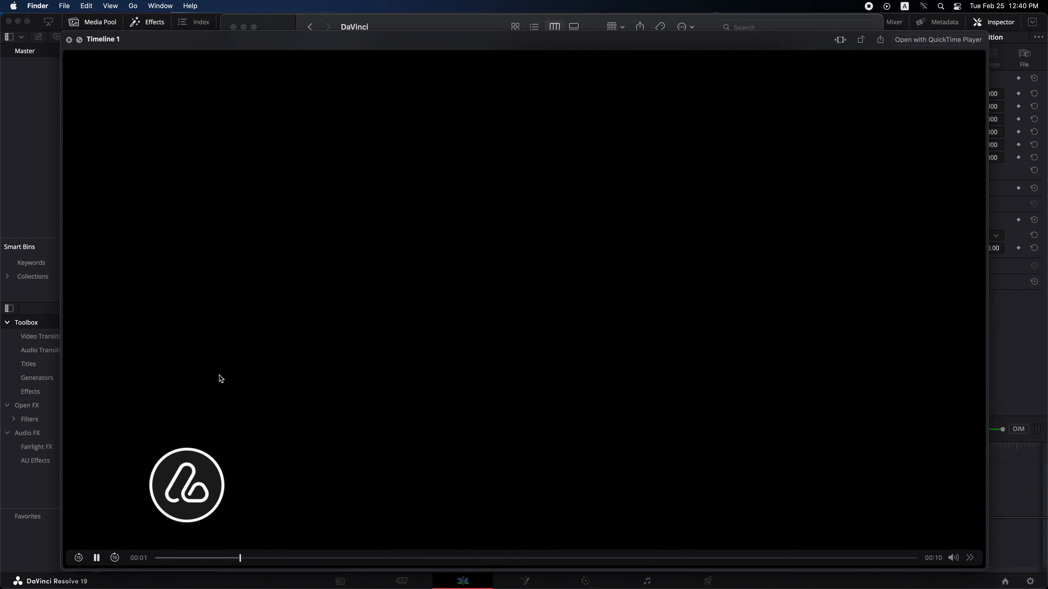
{"action": "key", "text": "space"}
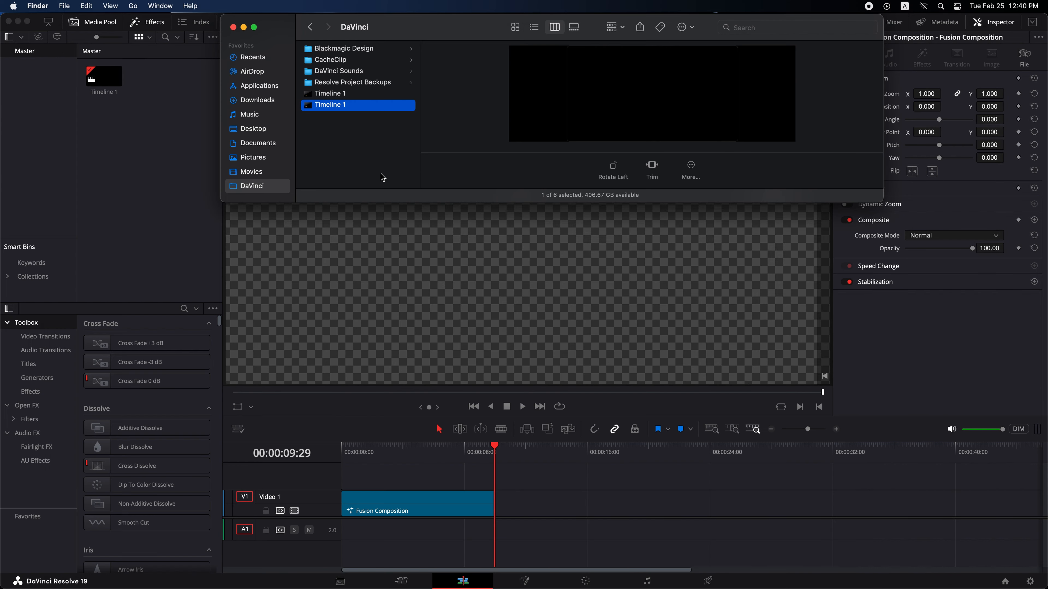
{"action": "left_click_drag", "start_coordinate": [334, 108], "coordinate": [501, 502]}
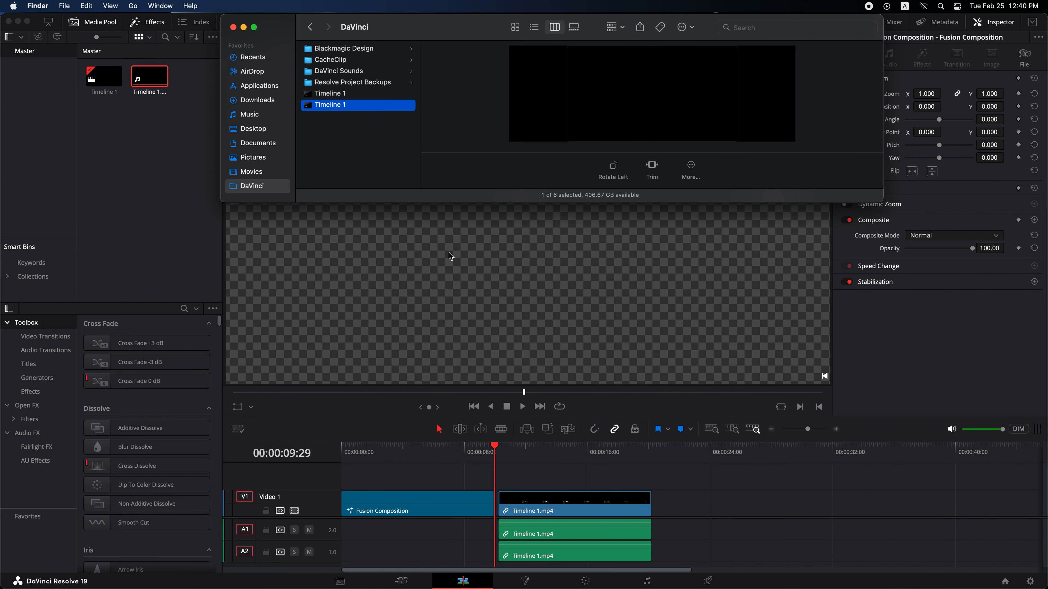
- Preview the rendered MOV in Finder and place it on Video 1 after the MP4 clip, leaving a small gap
{"action": "left_click", "coordinate": [356, 94]}
{"action": "key", "text": "space"}
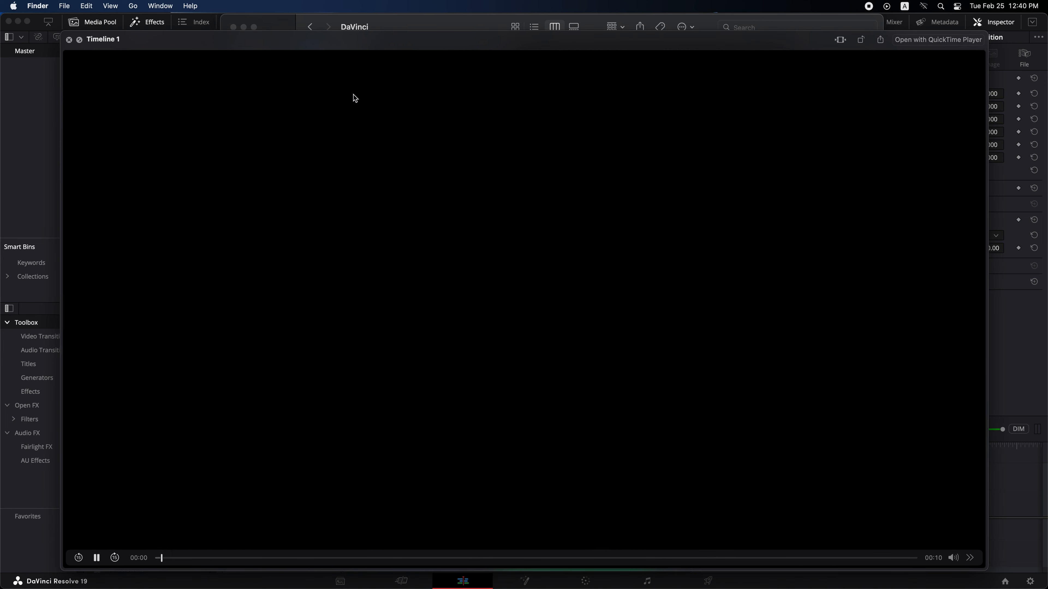
{"action": "key", "text": "space"}
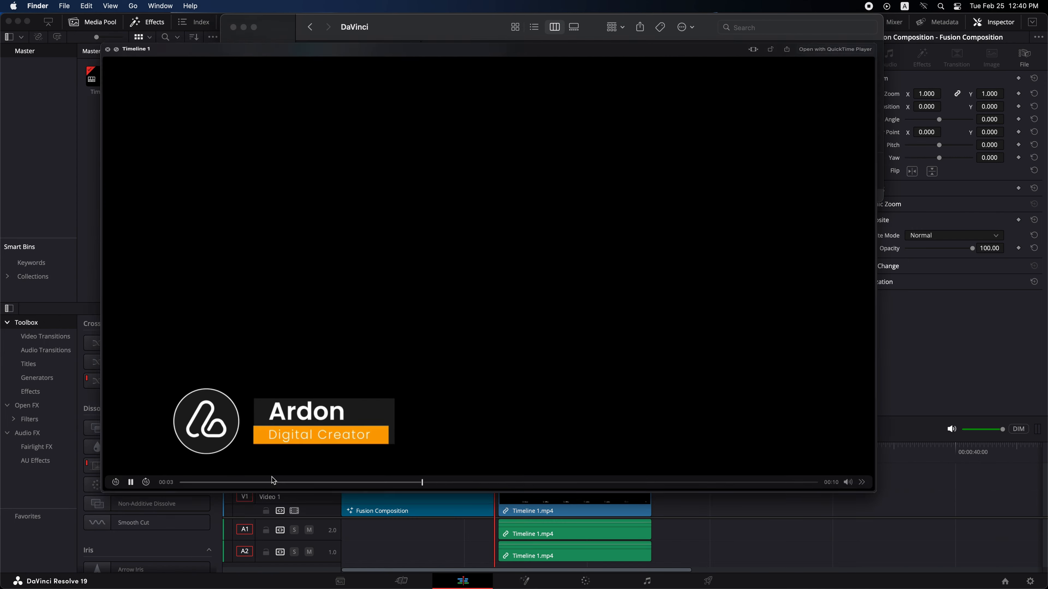
{"action": "left_click_drag", "start_coordinate": [332, 99], "coordinate": [679, 513]}
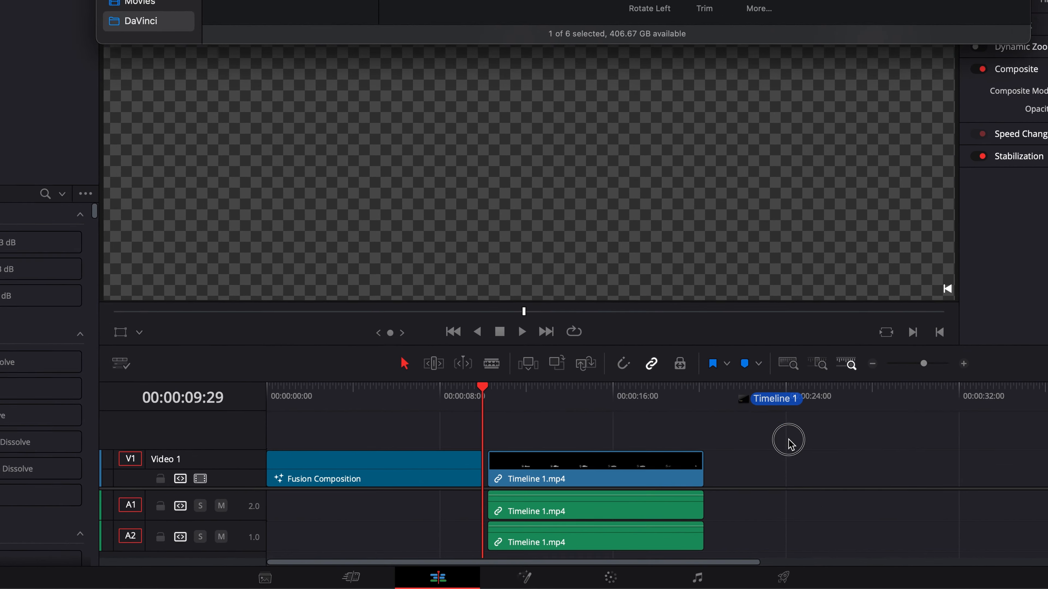
{"action": "left_click_drag", "start_coordinate": [756, 473], "coordinate": [735, 474]}
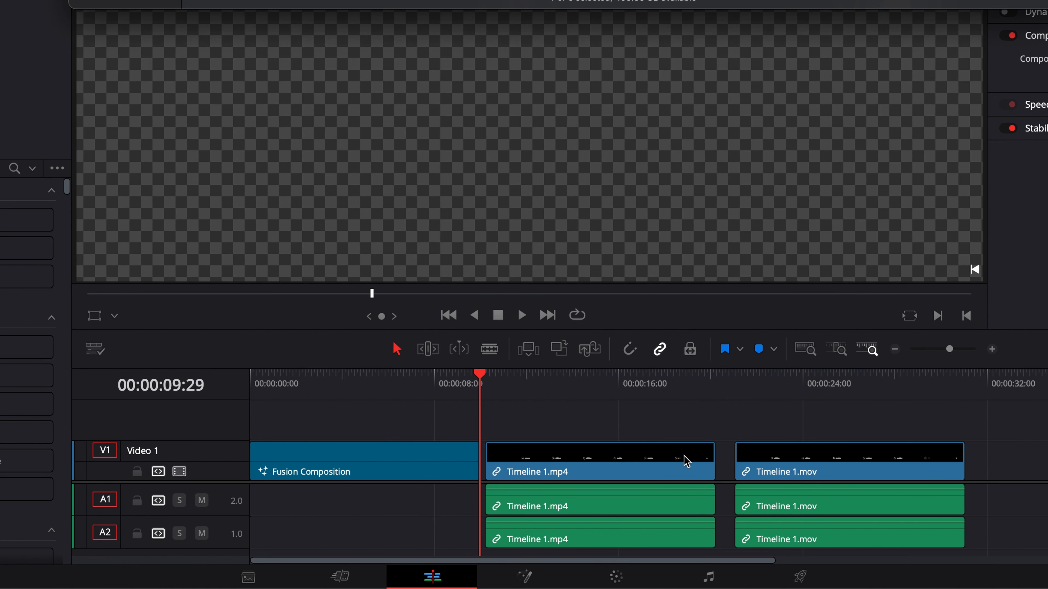
- Scrub through the MP4, MOV and Fusion Composition clips to compare the lower third's colours
{"action": "mouse_move", "coordinate": [574, 390]}
{"action": "left_mouse_down"}
{"action": "mouse_move", "coordinate": [541, 385]}
{"action": "mouse_move", "coordinate": [563, 386]}
{"action": "left_mouse_up"}
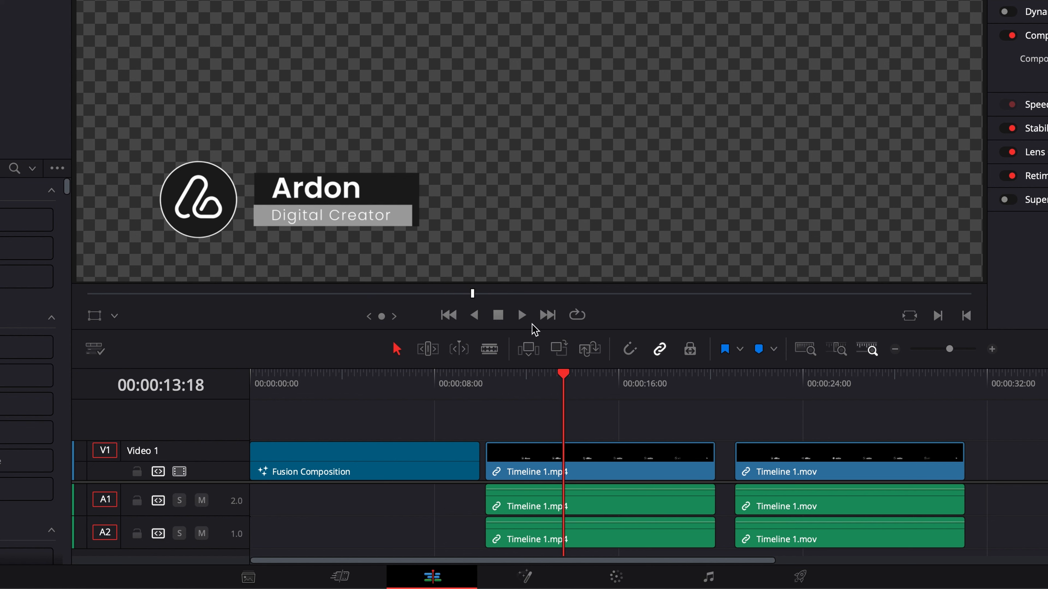
{"action": "left_click_drag", "start_coordinate": [798, 390], "coordinate": [927, 420]}
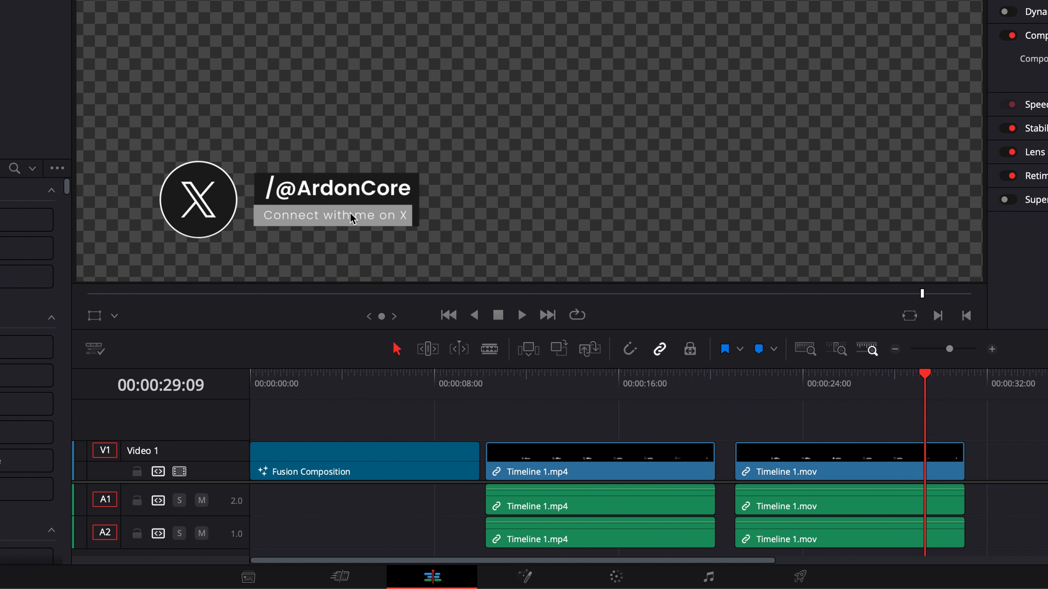
{"action": "left_click_drag", "start_coordinate": [438, 386], "coordinate": [425, 388]}
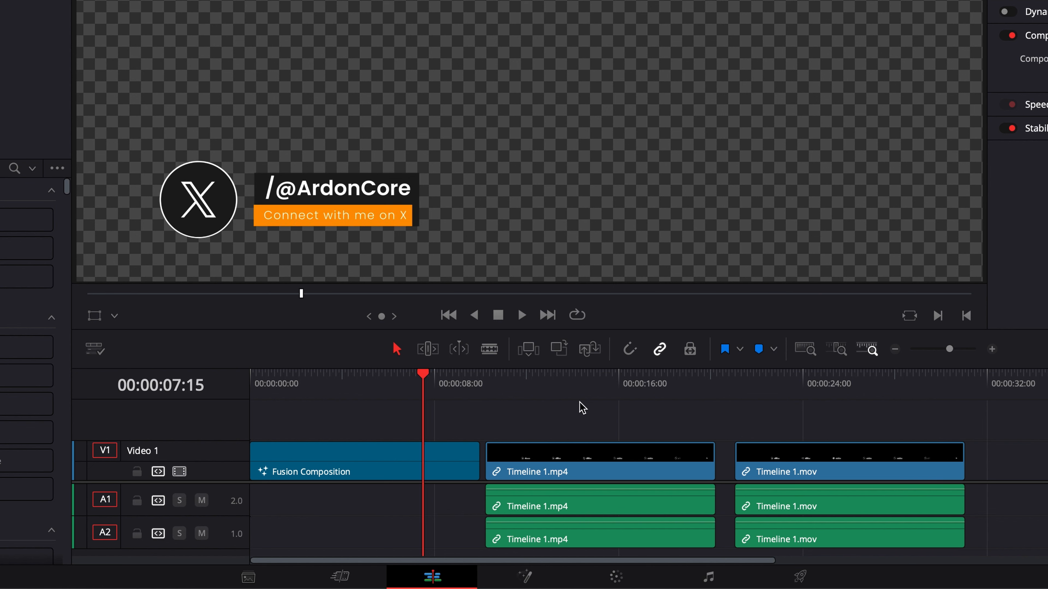
- Delete the imported MP4 and MOV clips from the timeline
{"action": "left_click", "coordinate": [586, 453]}
{"action": "key", "text": "BackSpace"}
{"action": "left_click", "coordinate": [808, 467]}
{"action": "key", "text": "BackSpace"}
- Set up a Render in Place of the Fusion Composition clip as QuickTime, codec Apple ProRes, type Apple ProRes 4444
{"action": "left_click", "coordinate": [380, 393]}
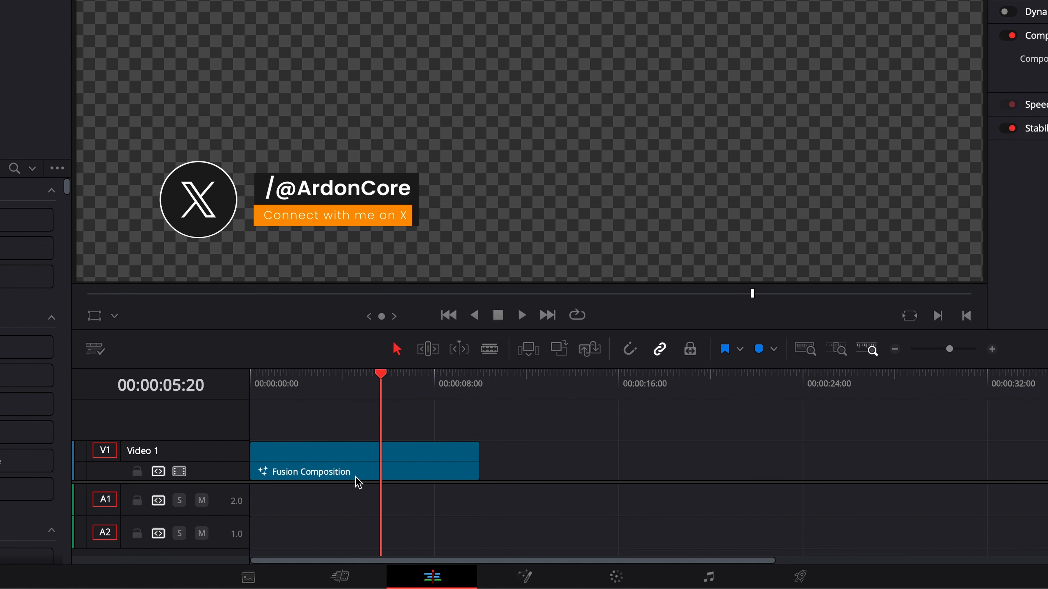
{"action": "left_click", "coordinate": [338, 458]}
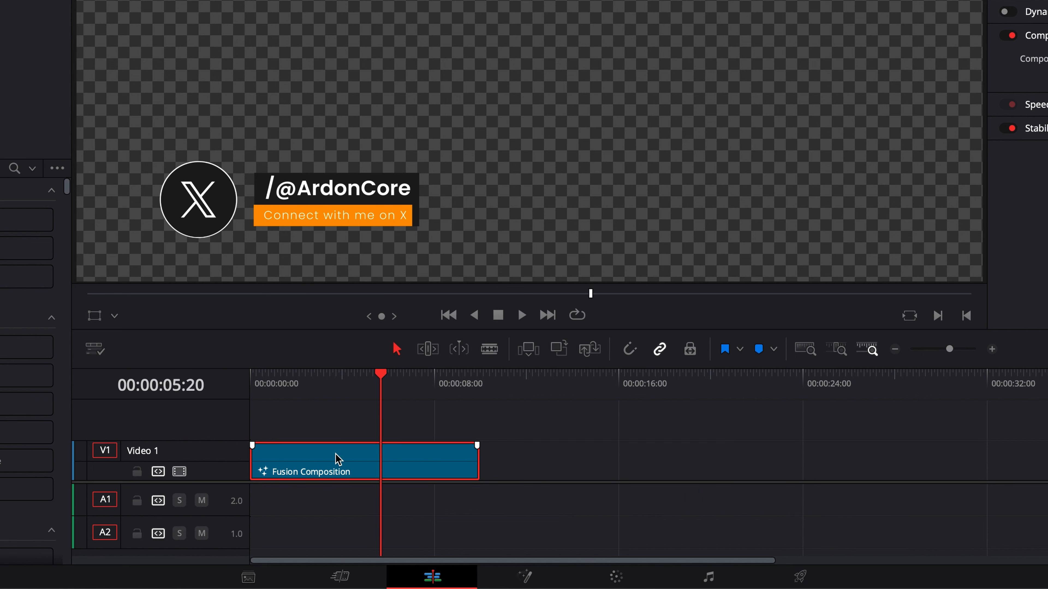
{"action": "right_click", "coordinate": [339, 458]}
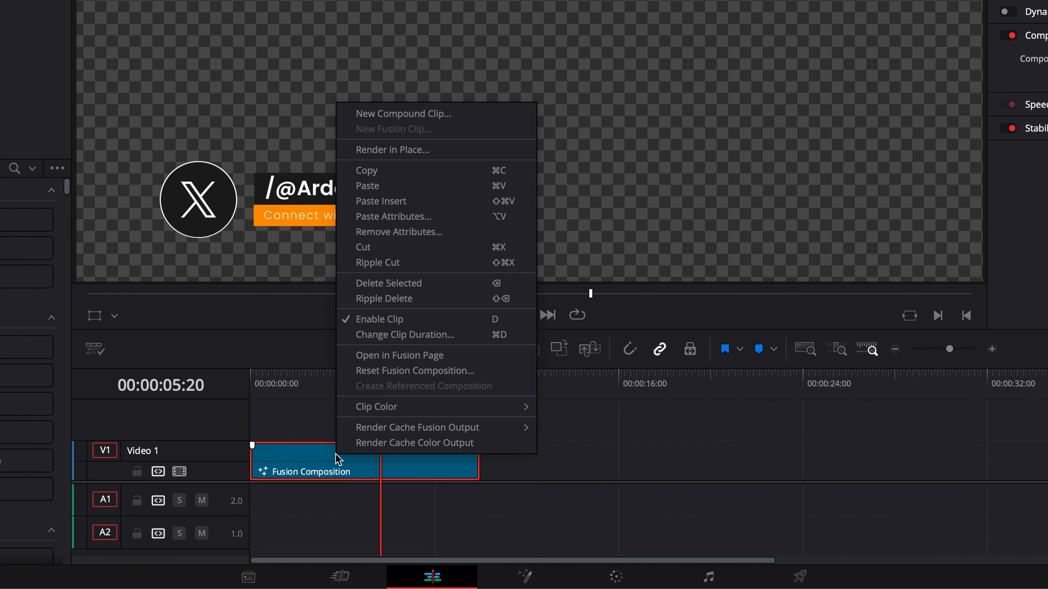
{"action": "left_click", "coordinate": [392, 149]}
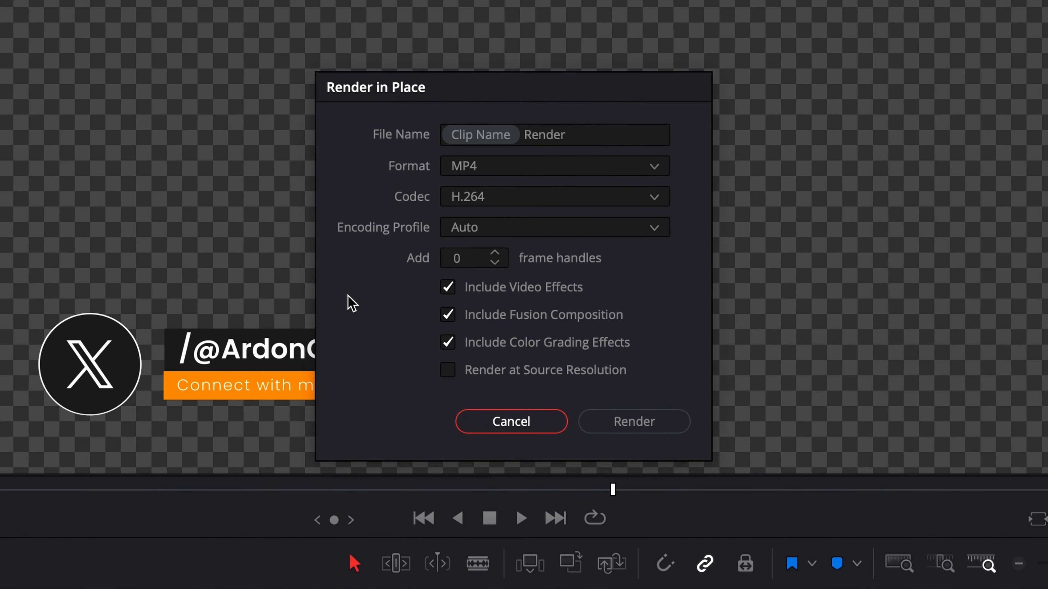
{"action": "left_click", "coordinate": [510, 171]}
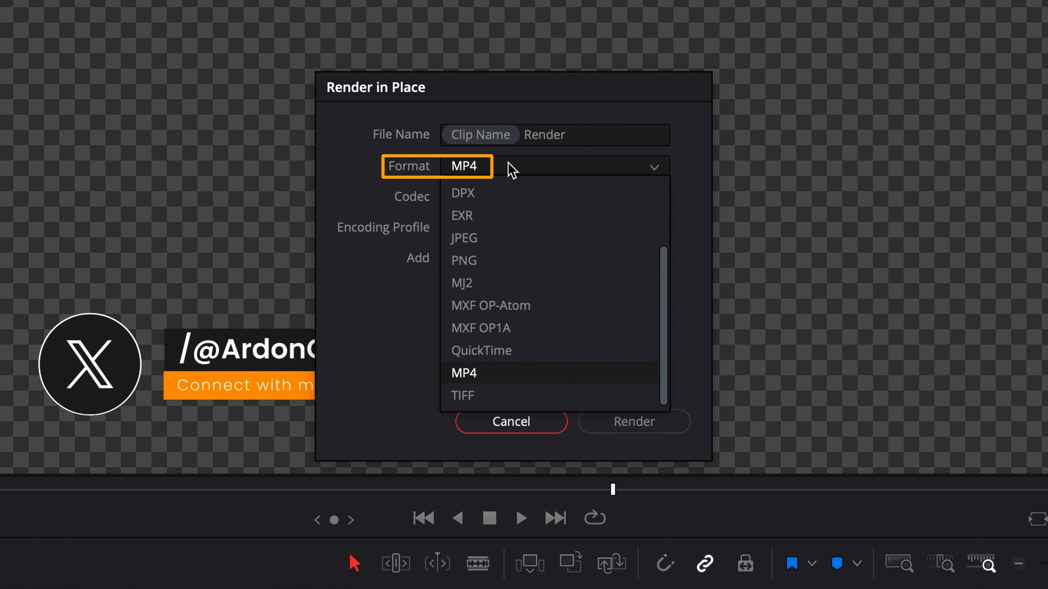
{"action": "left_click", "coordinate": [506, 351]}
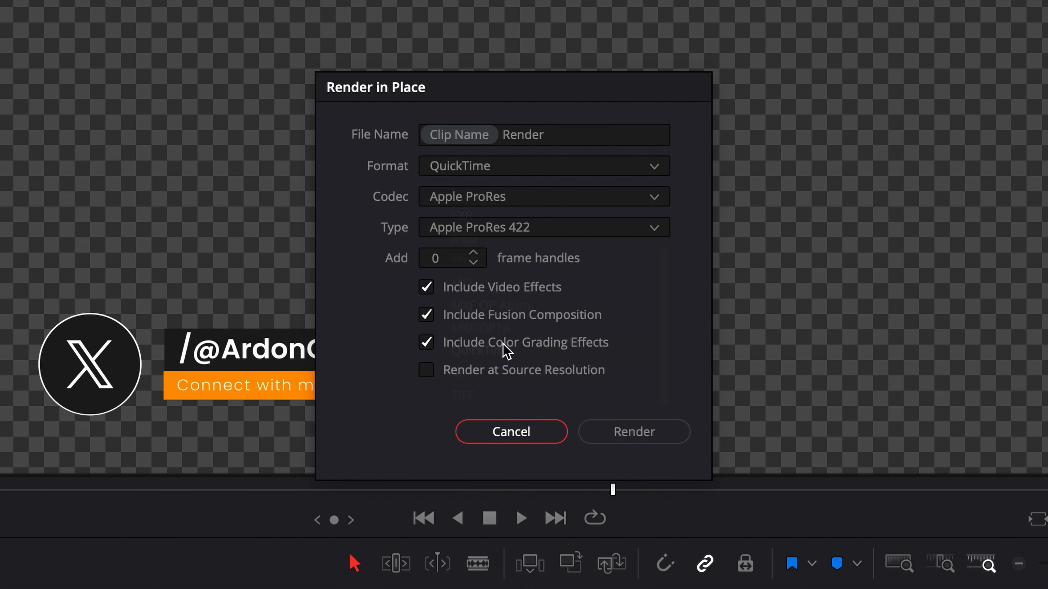
{"action": "left_click", "coordinate": [509, 208]}
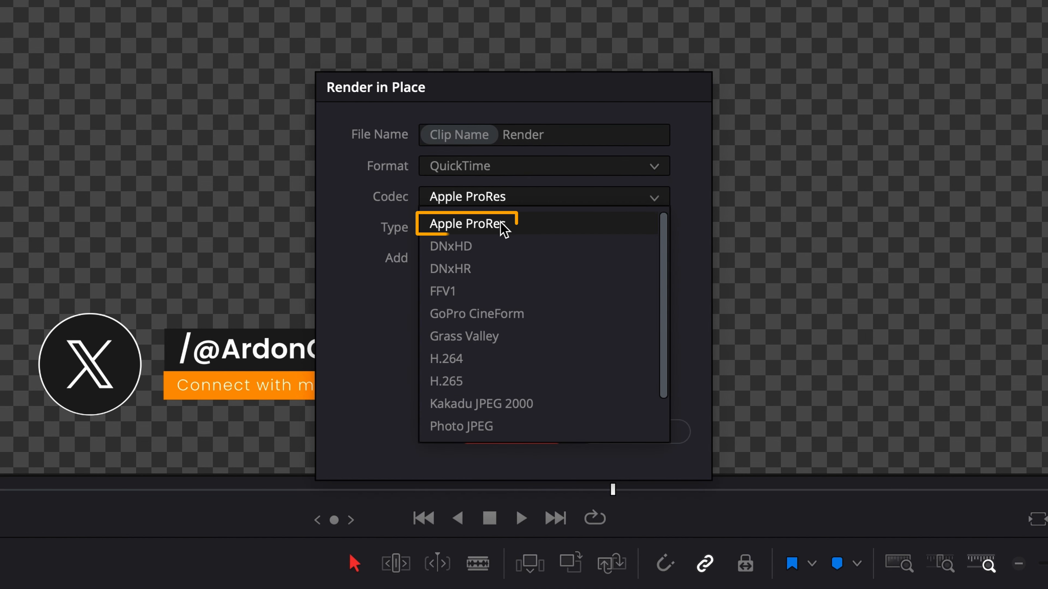
{"action": "left_click", "coordinate": [484, 226]}
{"action": "left_click", "coordinate": [537, 229]}
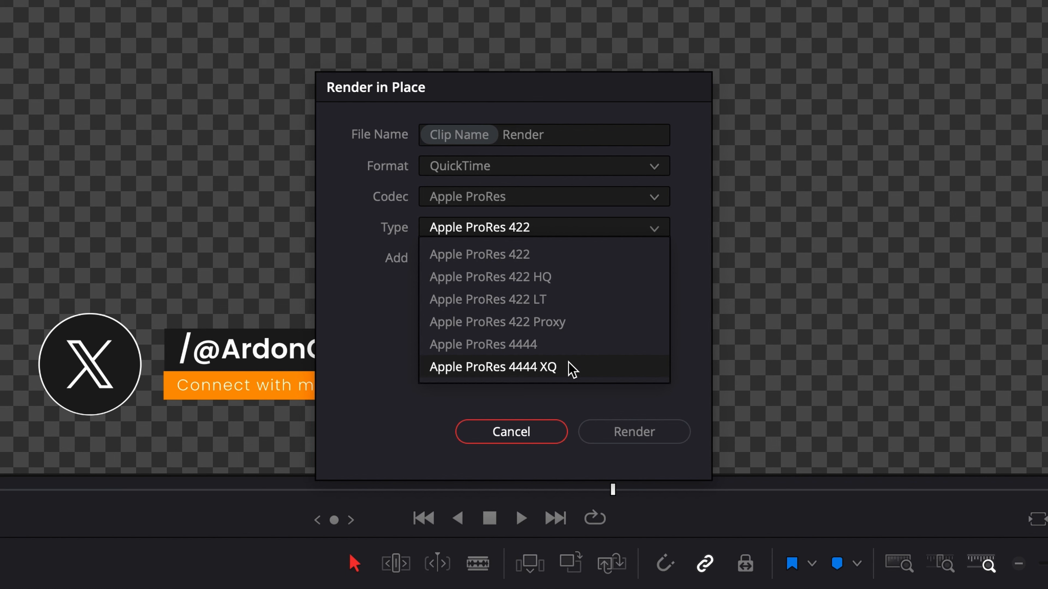
{"action": "left_click", "coordinate": [595, 344]}
- Render the Fusion Composition clip in place, saving the file to the DaVinci folder
{"action": "left_click", "coordinate": [577, 134]}
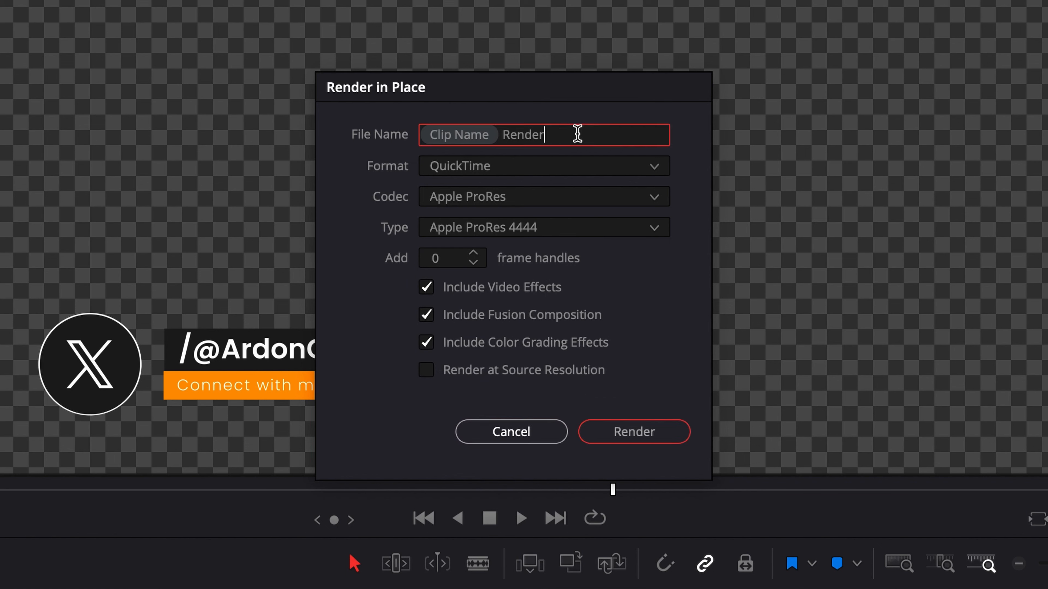
{"action": "left_click", "coordinate": [643, 435]}
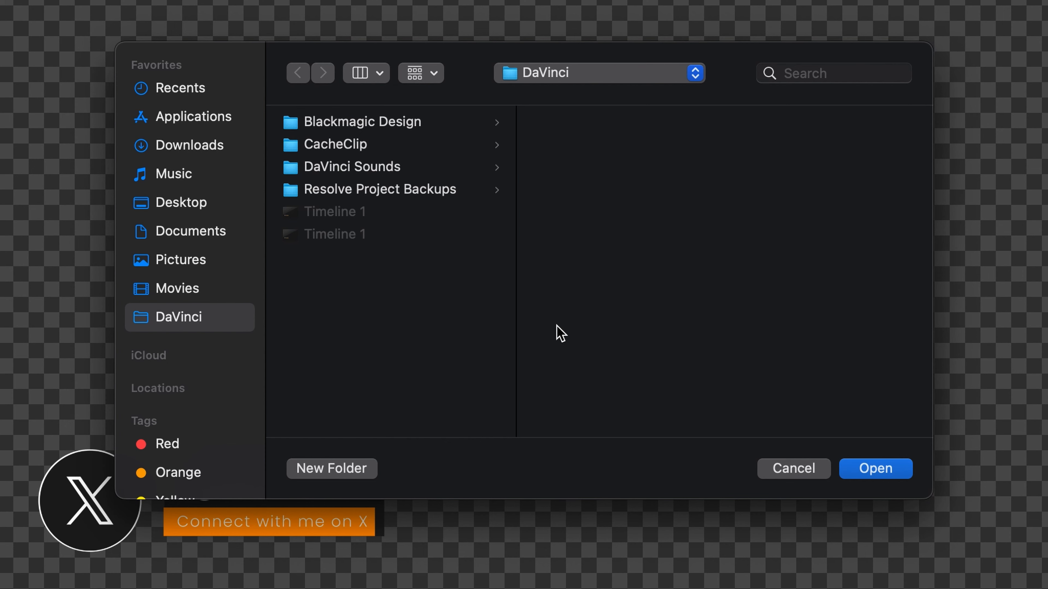
{"action": "left_click", "coordinate": [895, 468]}
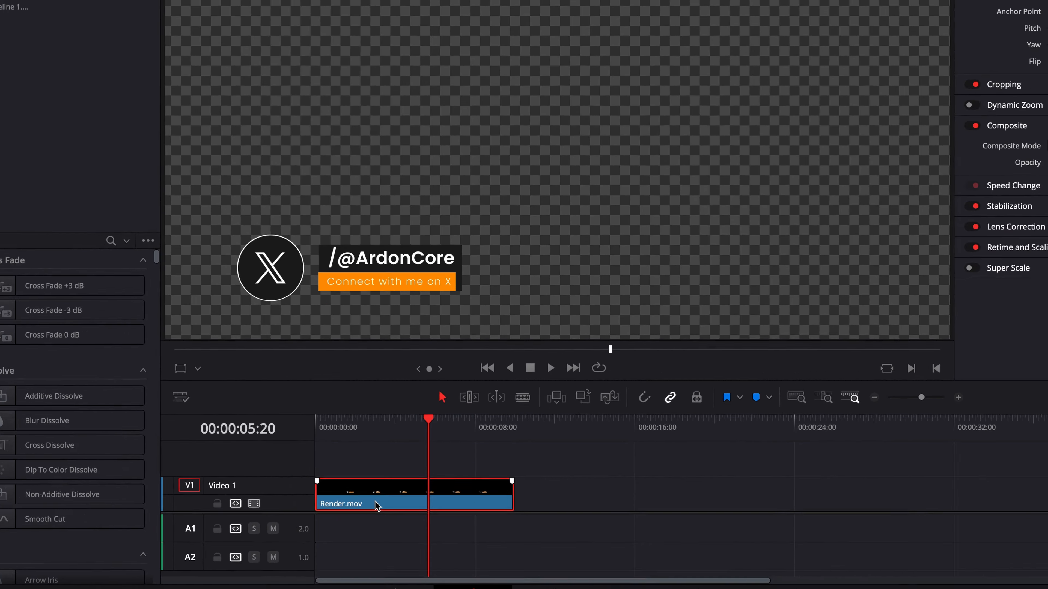
- Bring up Finder and preview the Render file in the DaVinci folder
{"action": "key", "text": "super+Tab"}
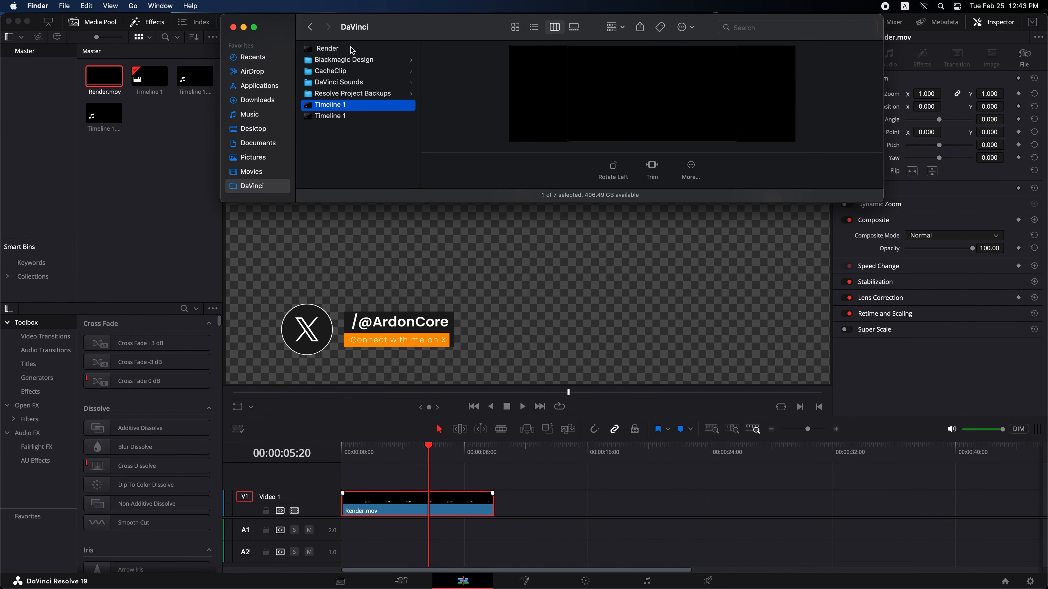
{"action": "left_click", "coordinate": [351, 49]}
{"action": "key", "text": "space"}
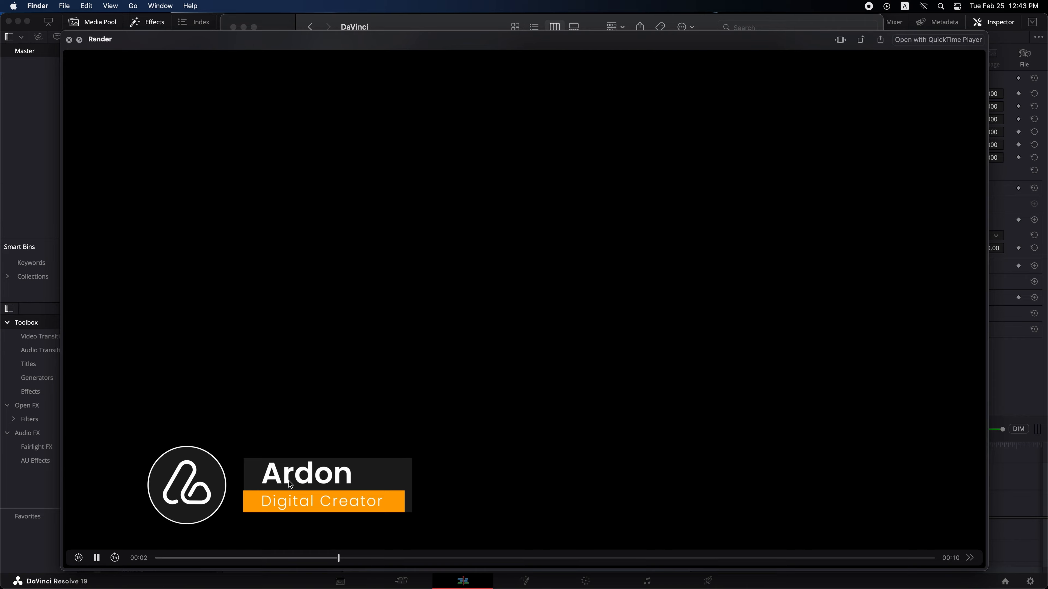
{"action": "key", "text": "space"}
- Place the Render file on Video 1 after the existing clip, leaving a gap, and scrub through it to check its colours
{"action": "left_click_drag", "start_coordinate": [350, 48], "coordinate": [600, 511]}
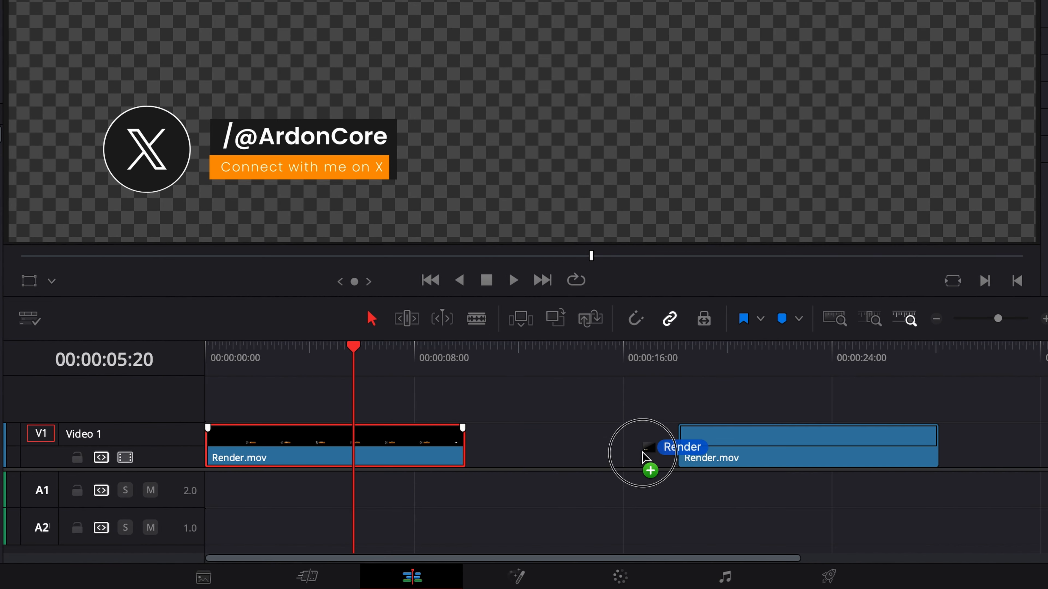
{"action": "left_click_drag", "start_coordinate": [645, 456], "coordinate": [562, 462]}
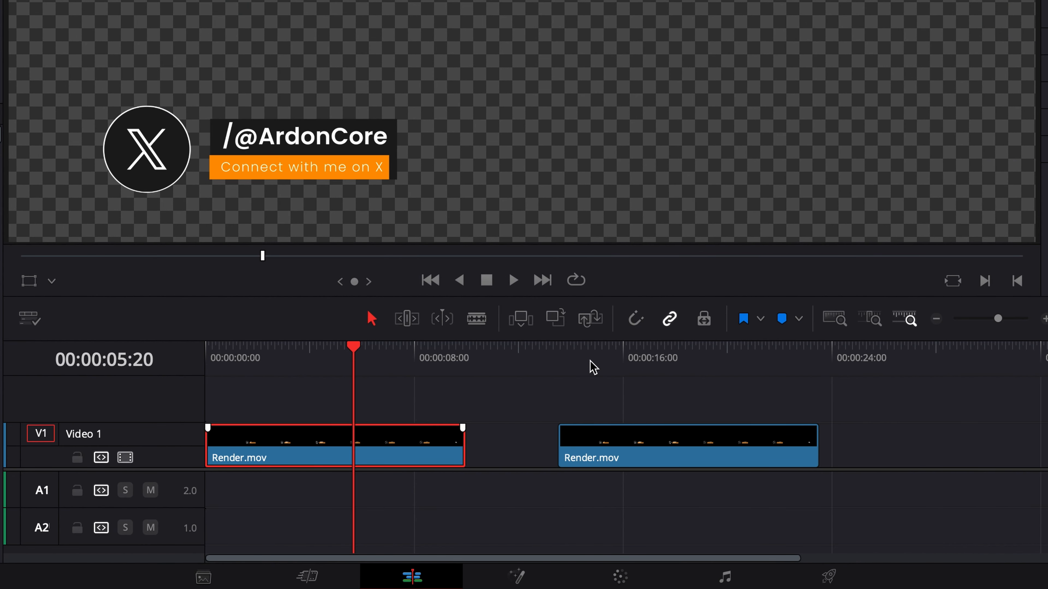
{"action": "left_click", "coordinate": [590, 361]}
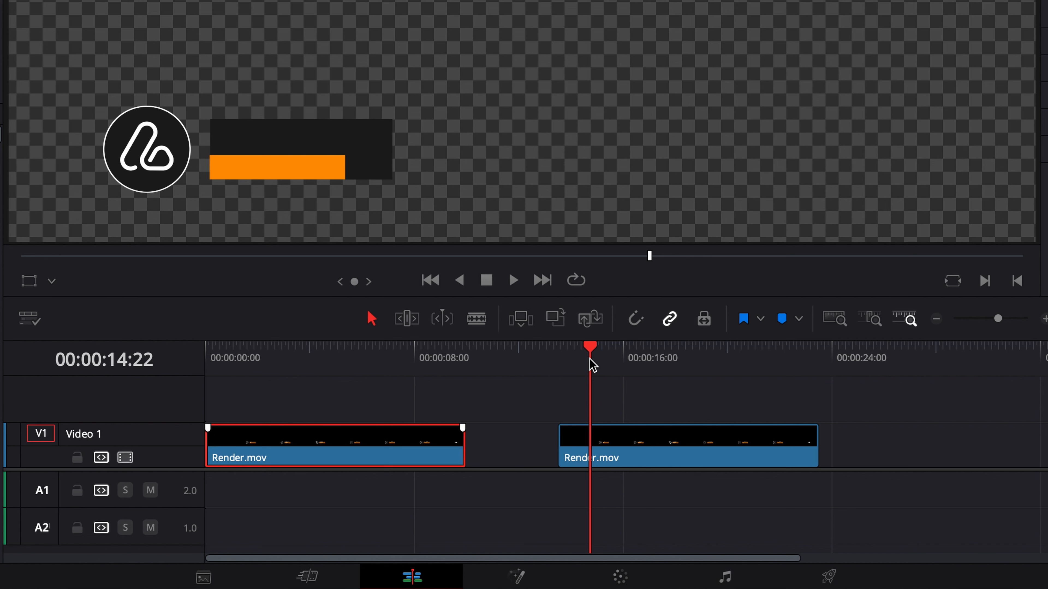
{"action": "left_click_drag", "start_coordinate": [593, 365], "coordinate": [768, 392]}
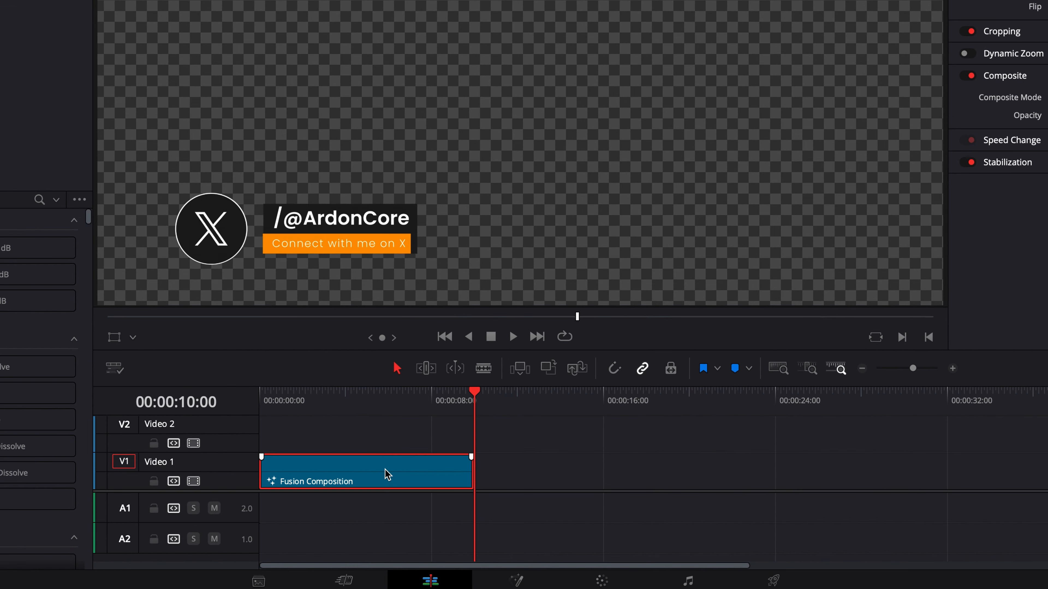
- Paste two copies of the Fusion Composition clip after the original and combine all three into a compound clip named Compound Clip 1
{"action": "key", "text": "ctrl+v"}
{"action": "key", "text": "ctrl+v"}
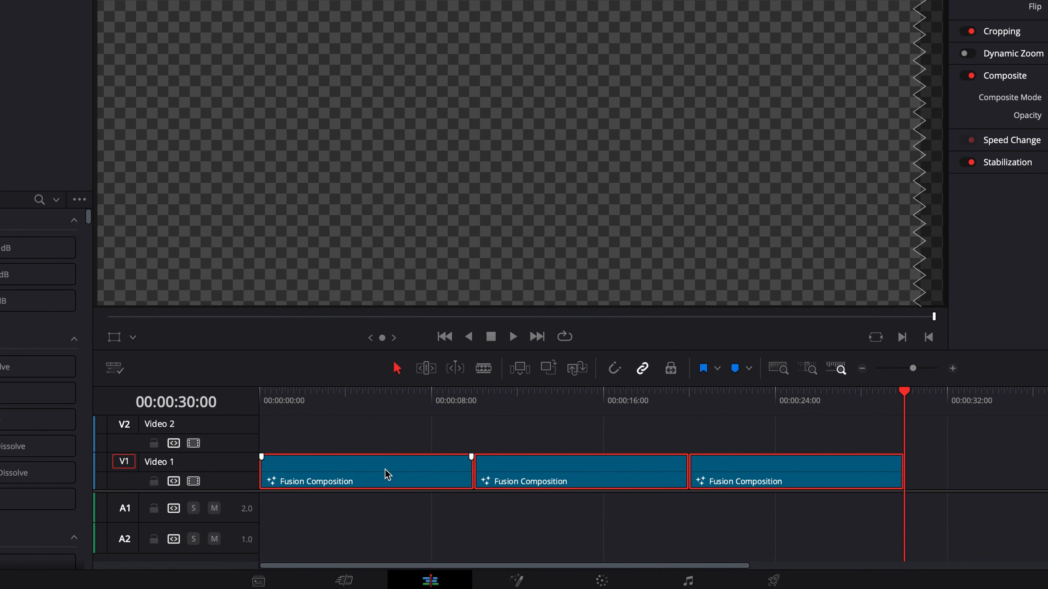
{"action": "right_click", "coordinate": [386, 474]}
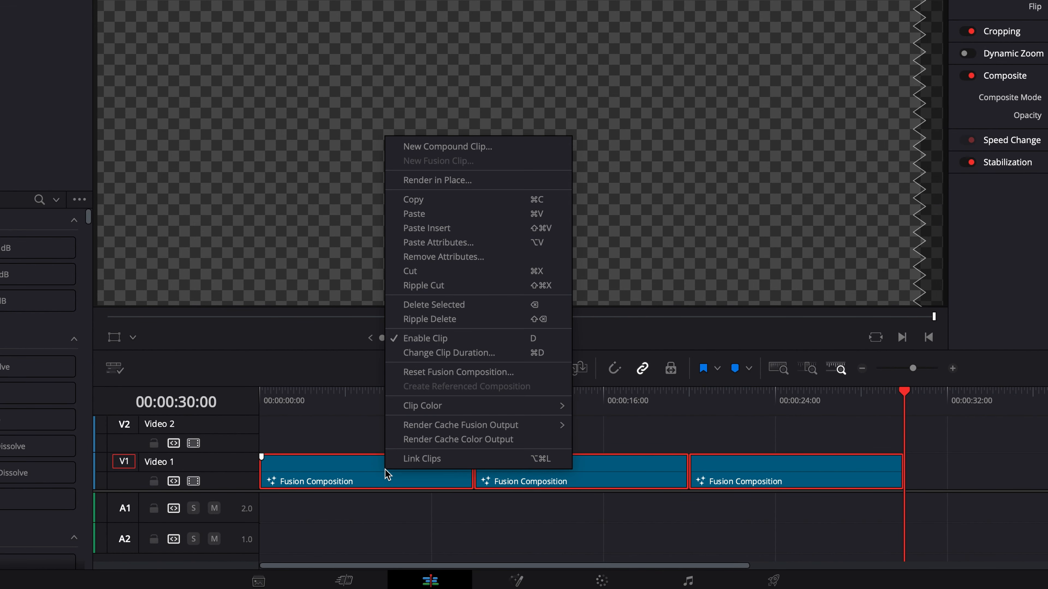
{"action": "left_click", "coordinate": [471, 147]}
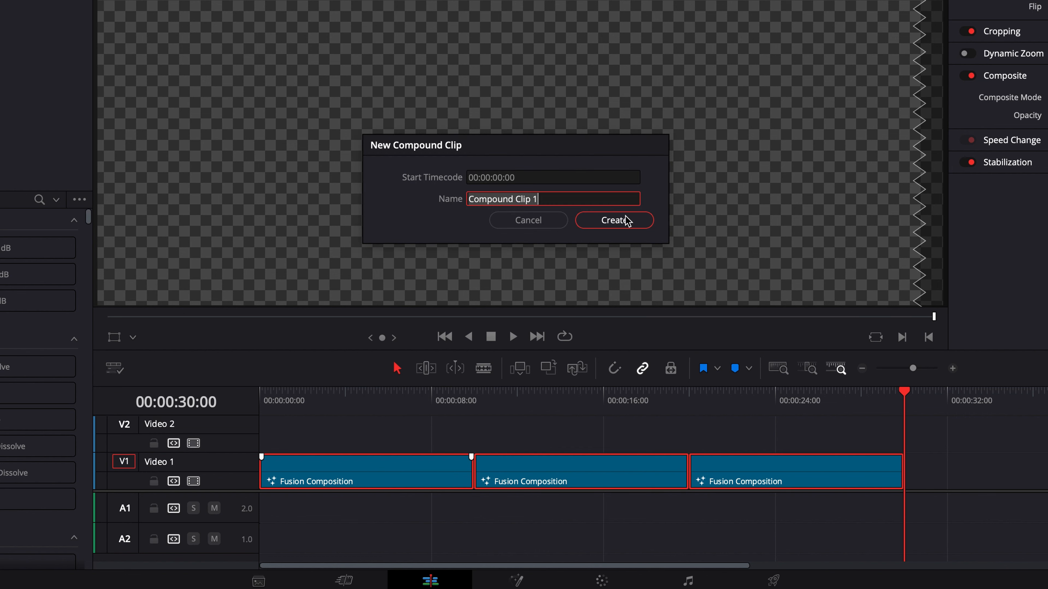
{"action": "left_click", "coordinate": [627, 220]}
{"action": "left_click", "coordinate": [564, 481]}
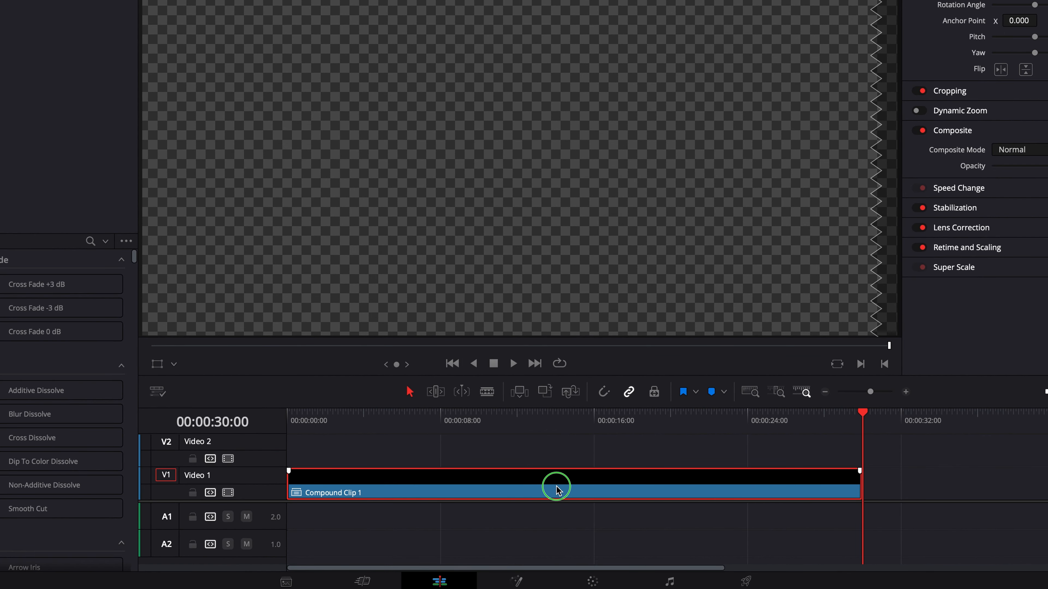
{"action": "right_click", "coordinate": [556, 491]}
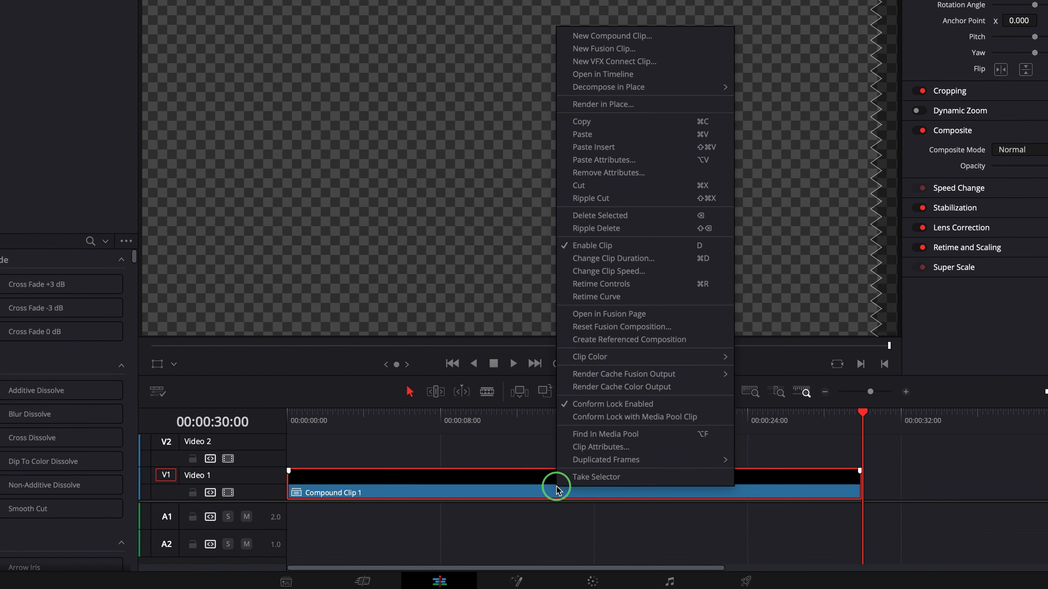
{"action": "left_click", "coordinate": [663, 110]}
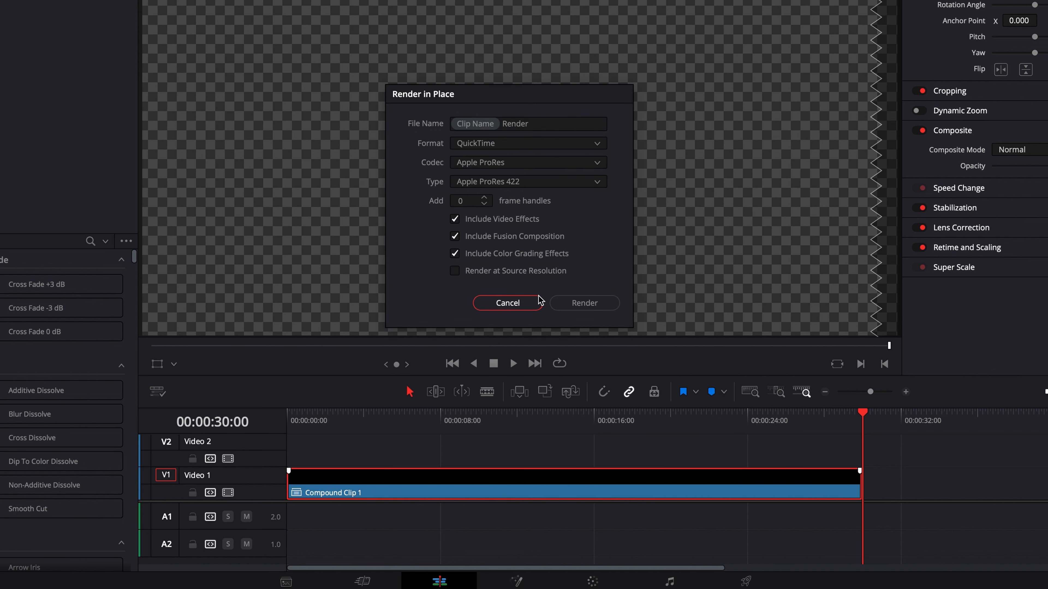
{"action": "left_click", "coordinate": [518, 302]}
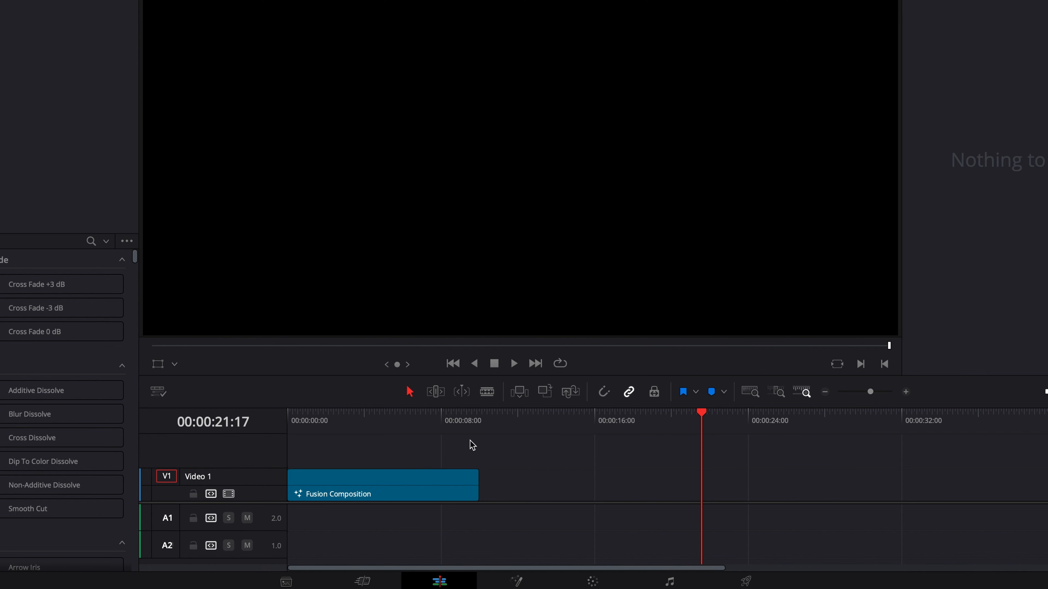
- On the Deliver page, set the QuickTime export to codec Apple ProRes, type Apple ProRes 4444 XQ, with Export Alpha enabled
{"action": "left_click", "coordinate": [431, 423]}
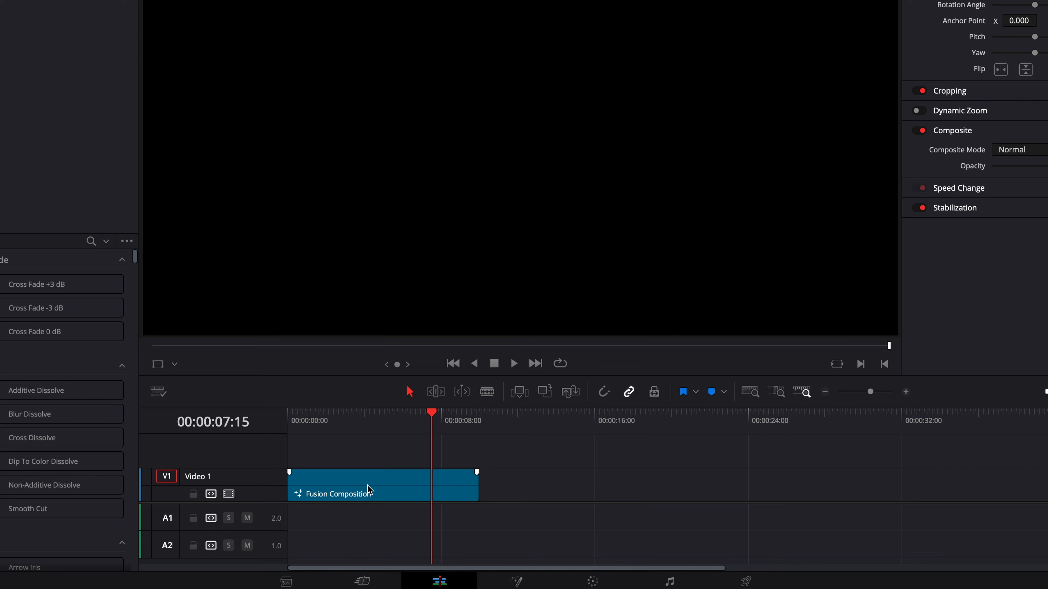
{"action": "left_click", "coordinate": [413, 479]}
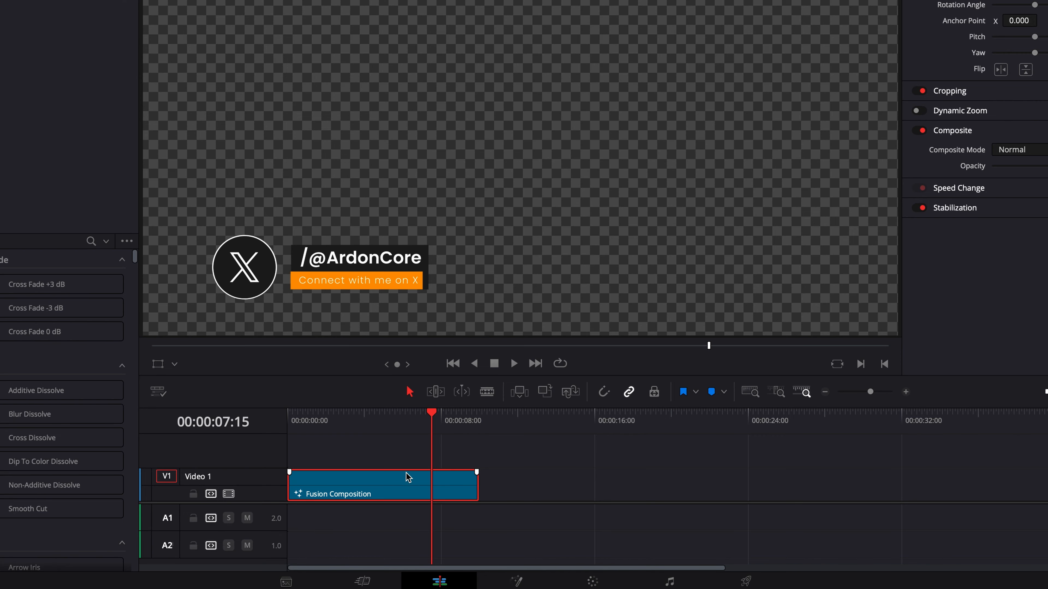
{"action": "left_click", "coordinate": [746, 581]}
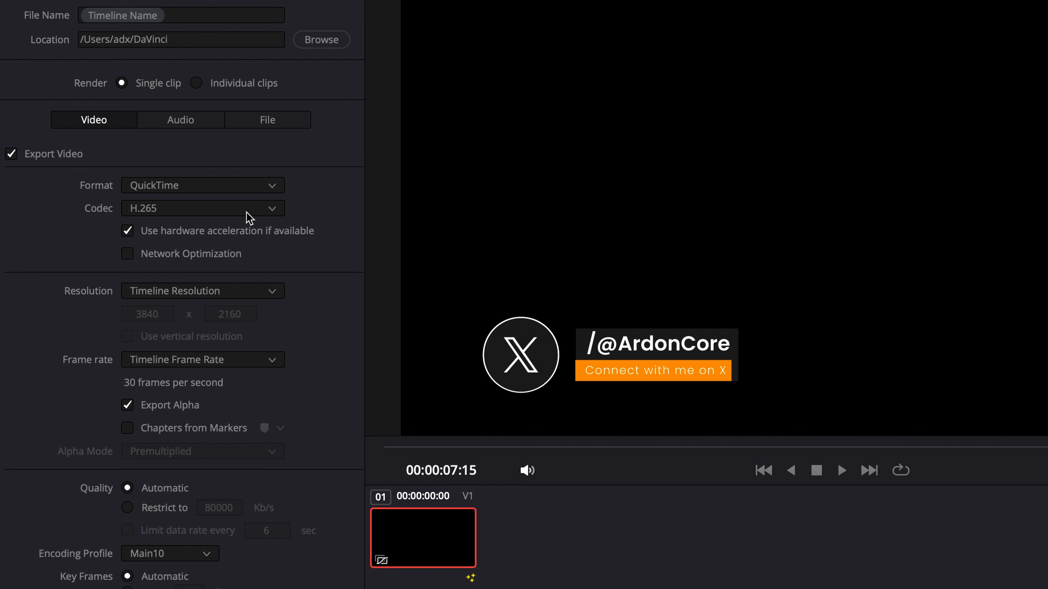
{"action": "left_click", "coordinate": [247, 212]}
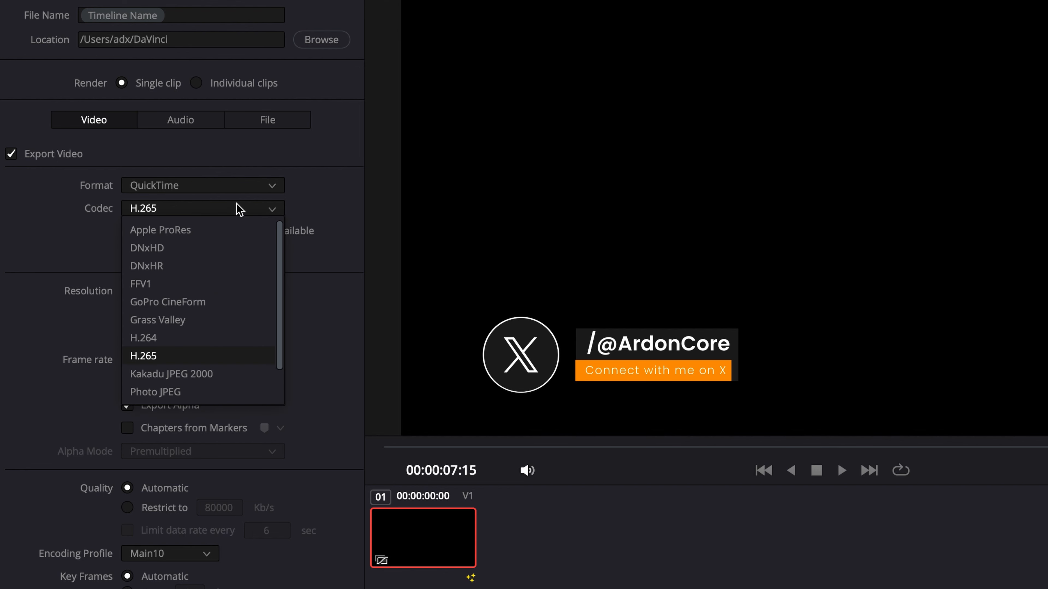
{"action": "left_click", "coordinate": [213, 235]}
{"action": "left_click", "coordinate": [212, 236]}
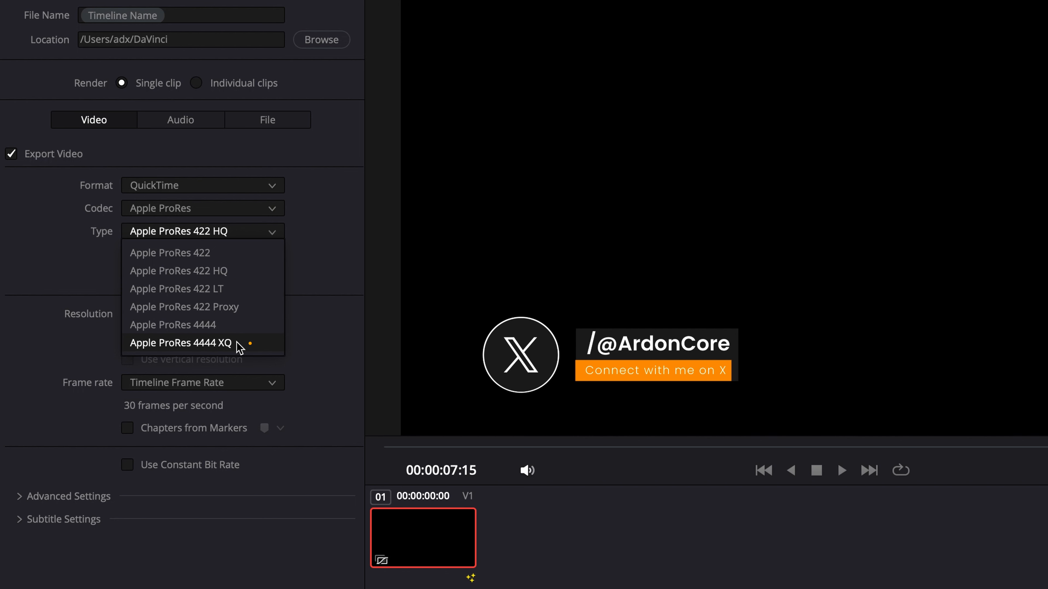
{"action": "left_click", "coordinate": [251, 346]}
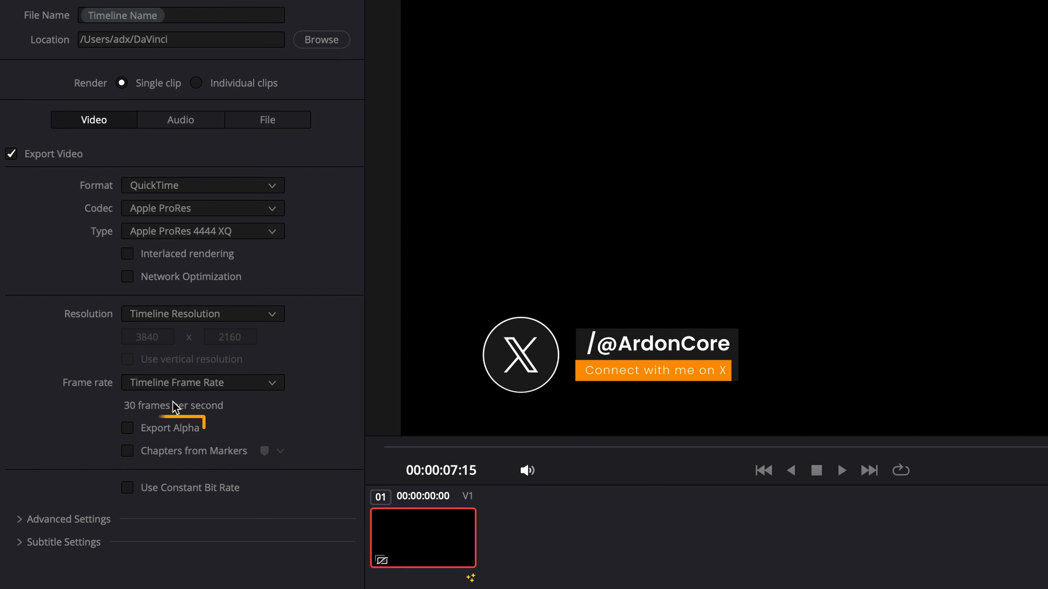
{"action": "left_click", "coordinate": [154, 429]}
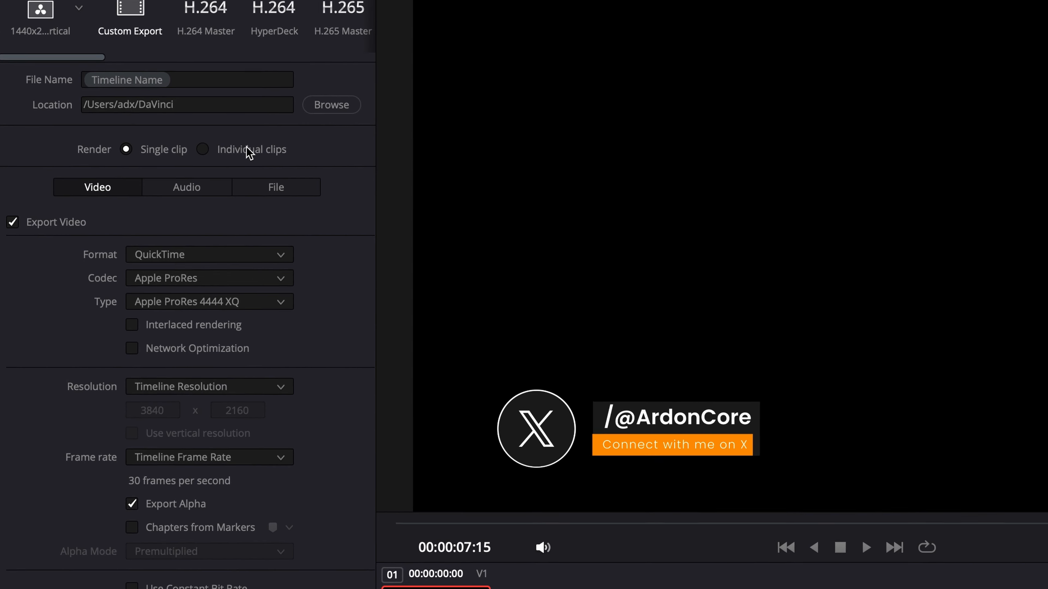
- Append 4444XQ to the export's file name, then queue and render the job
{"action": "left_click", "coordinate": [231, 16]}
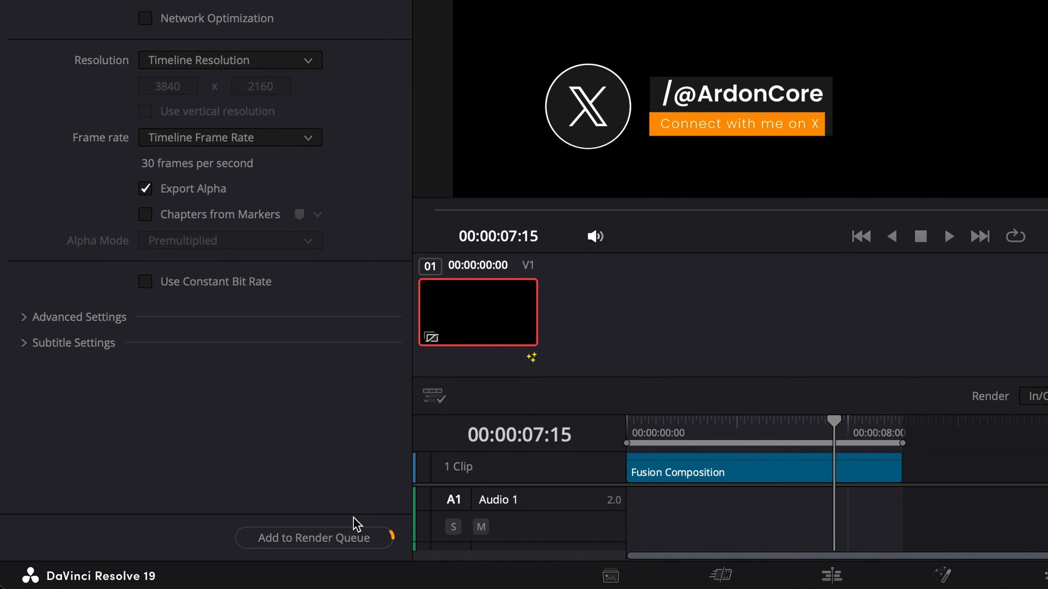
{"action": "left_click", "coordinate": [335, 536]}
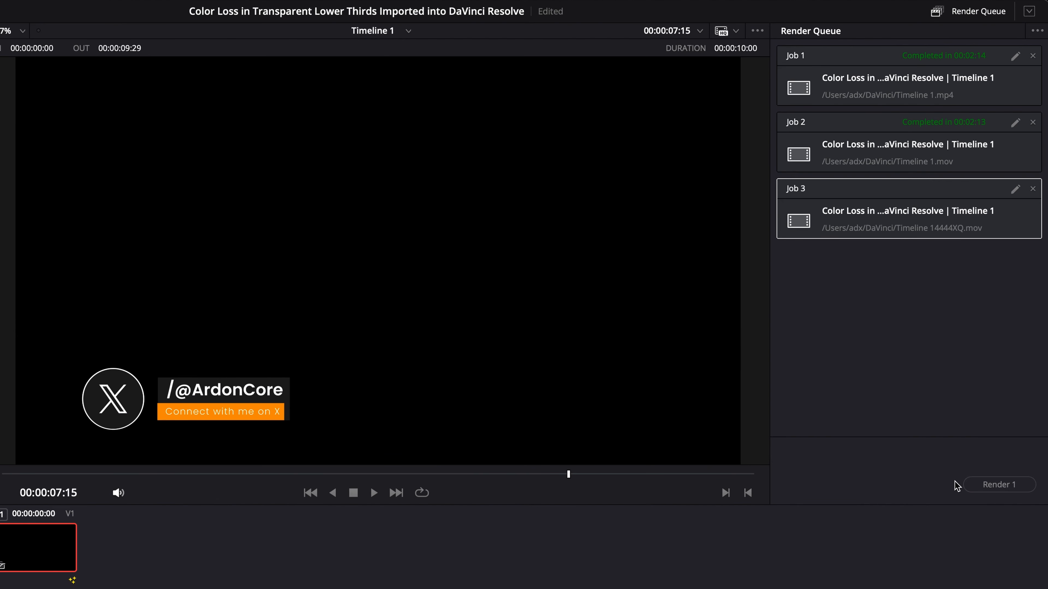
{"action": "left_click", "coordinate": [970, 483]}
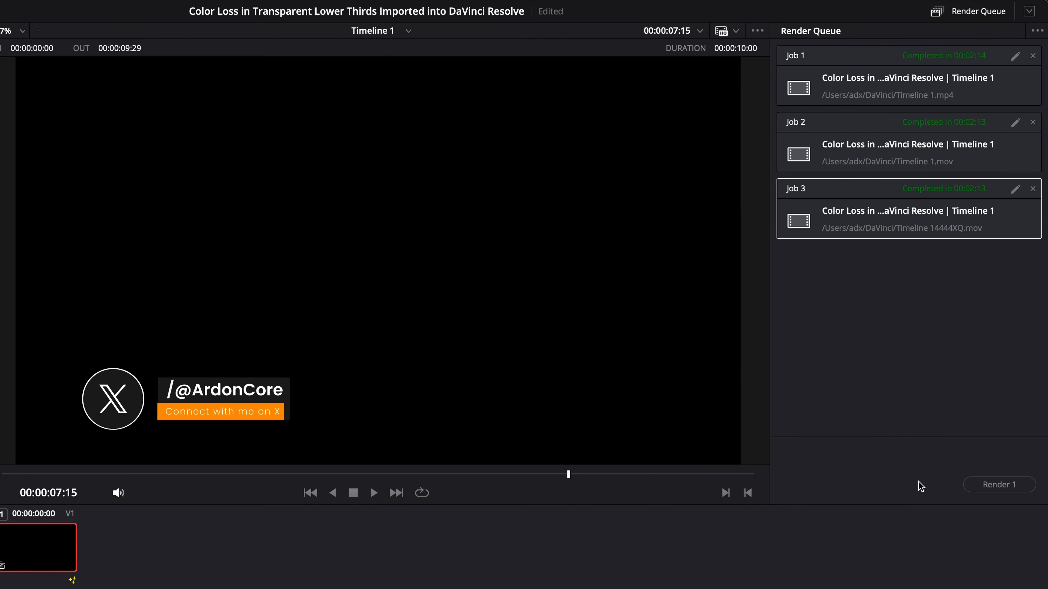
- Return to the Edit page, switch to Finder and preview the rendered Timeline 14444XQ file in the DaVinci folder
{"action": "left_click", "coordinate": [278, 574]}
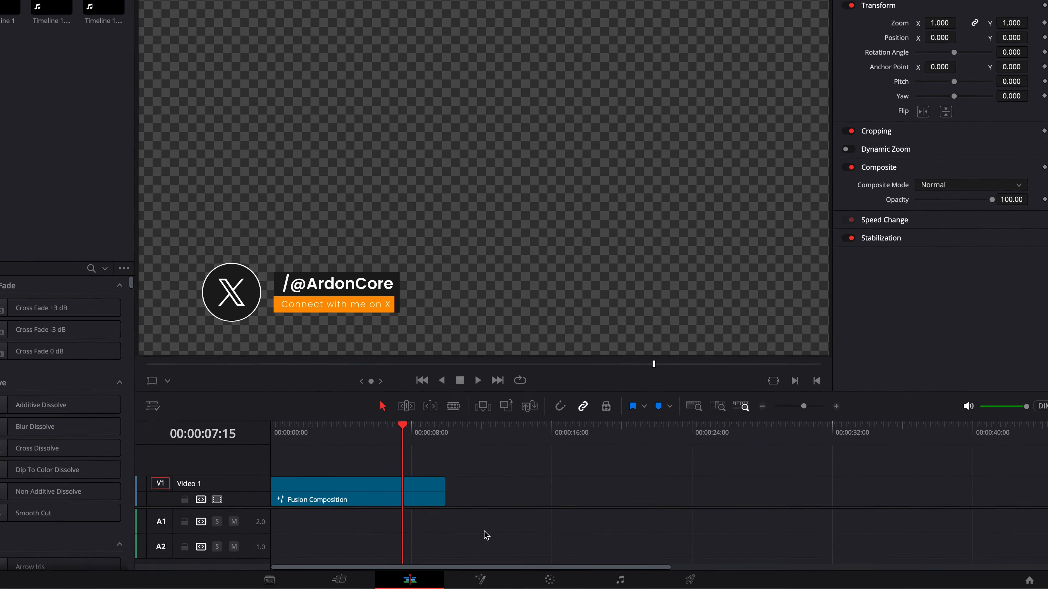
{"action": "key", "text": "super+Tab"}
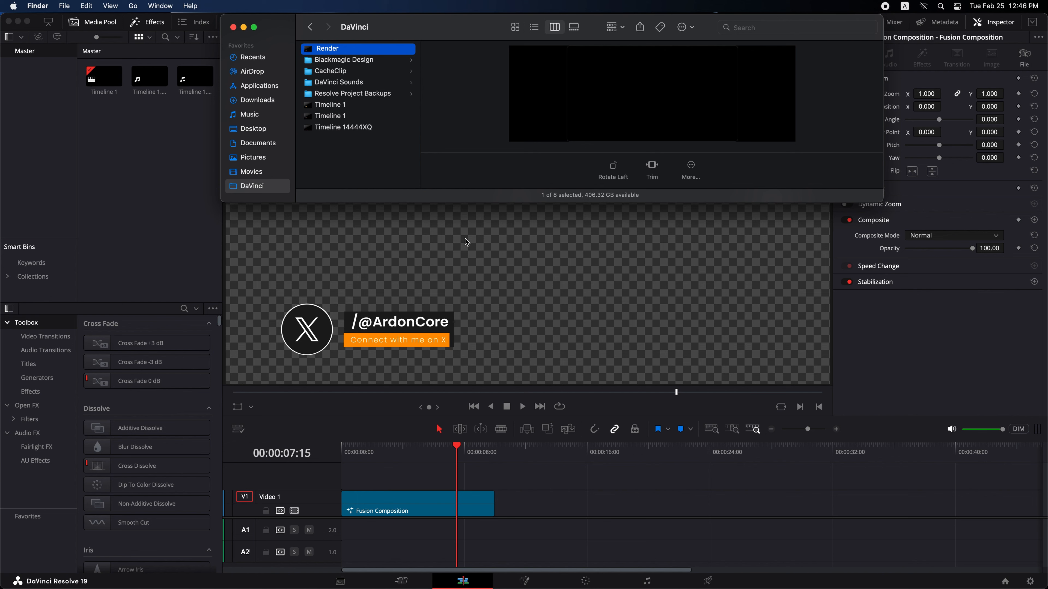
{"action": "left_click", "coordinate": [380, 128]}
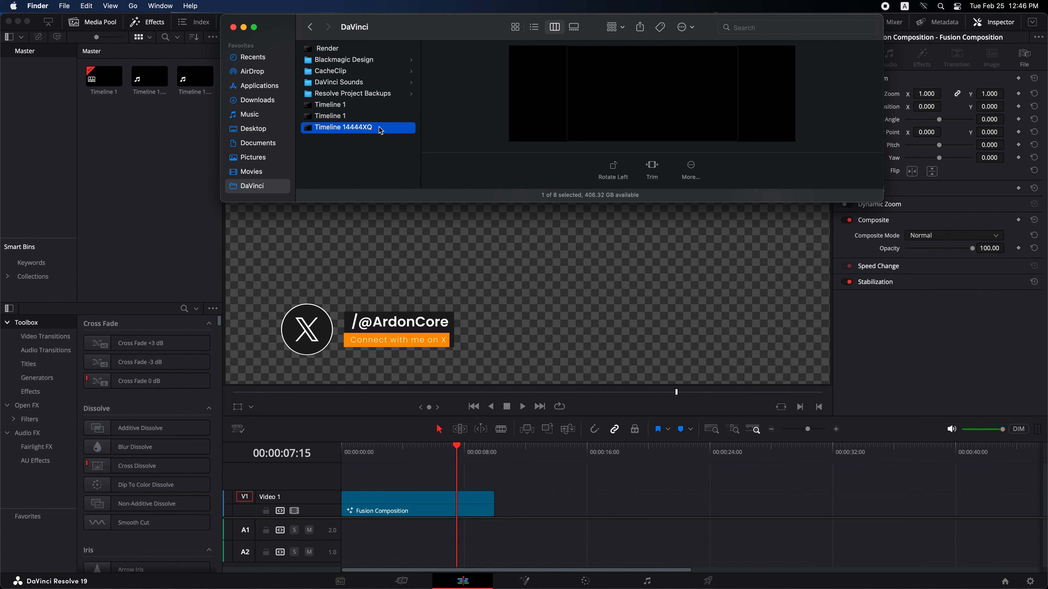
{"action": "key", "text": "space"}
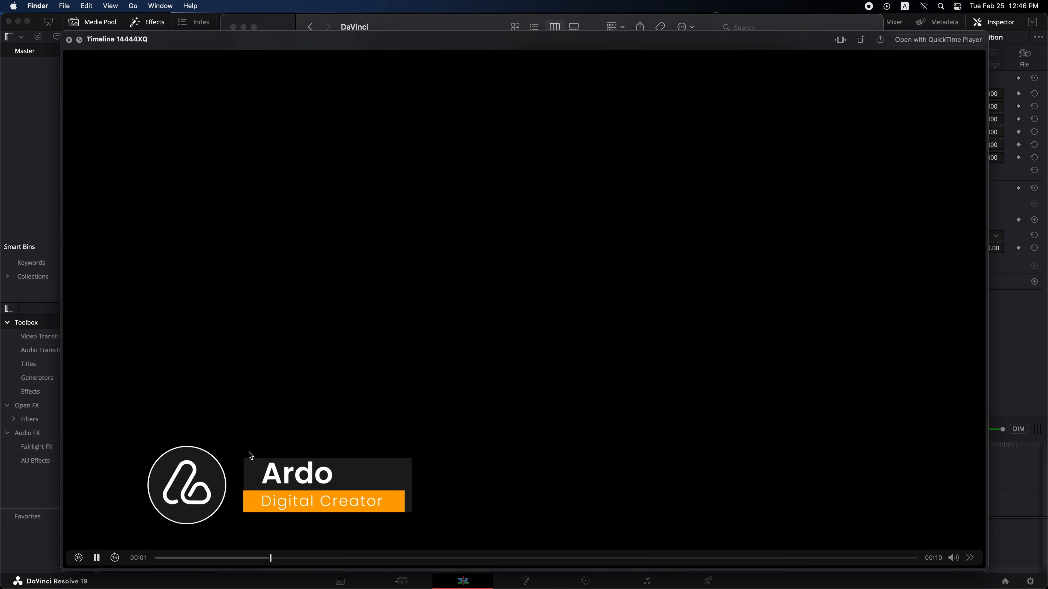
{"action": "key", "text": "space"}
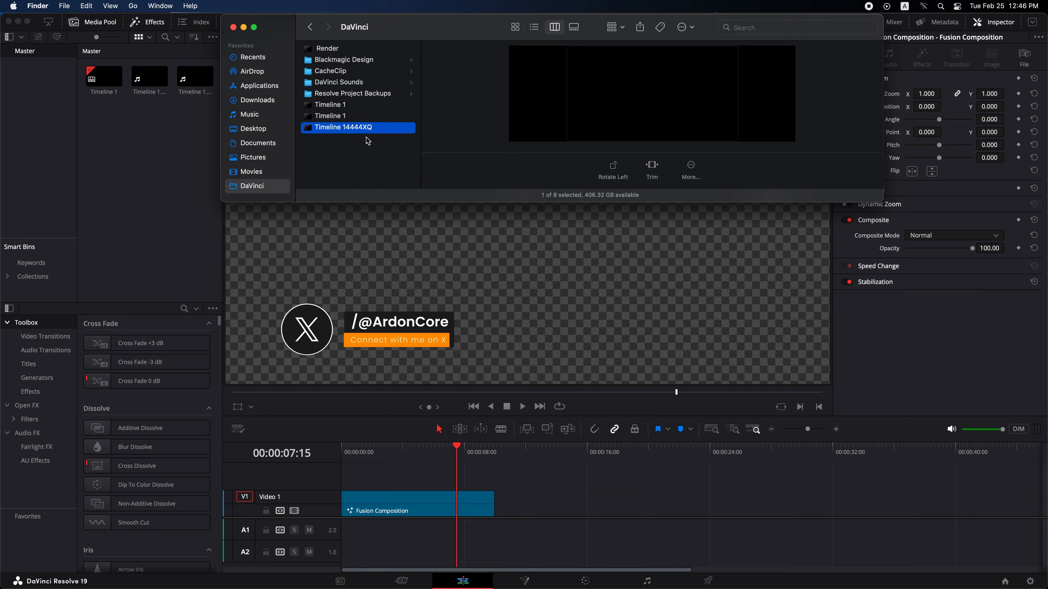
- Place the Timeline 14444XQ file on Video 1 after the Fusion Composition clip, leaving a gap, and scrub across both to compare their colours
{"action": "left_click_drag", "start_coordinate": [358, 131], "coordinate": [513, 505]}
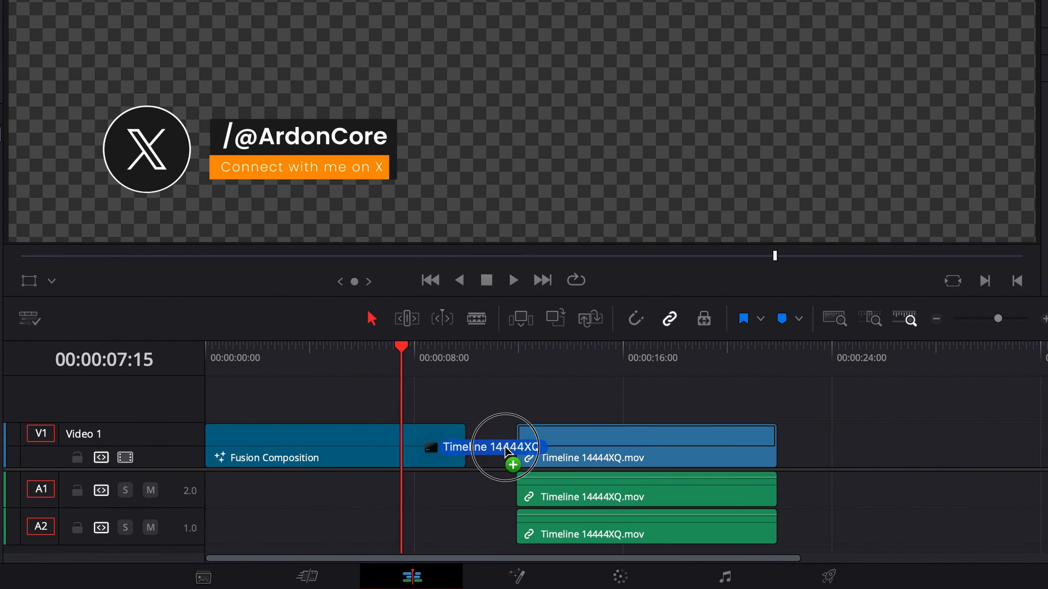
{"action": "left_click_drag", "start_coordinate": [497, 448], "coordinate": [498, 449]}
{"action": "left_click_drag", "start_coordinate": [503, 363], "coordinate": [713, 389]}
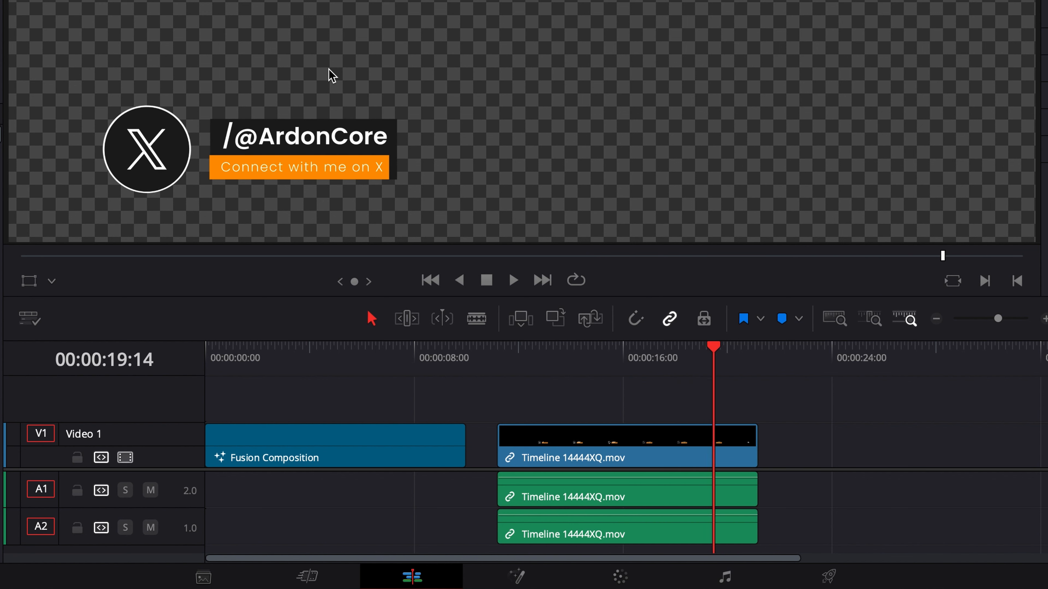
{"action": "left_click_drag", "start_coordinate": [549, 383], "coordinate": [402, 377]}
{"action": "left_click", "coordinate": [704, 354]}
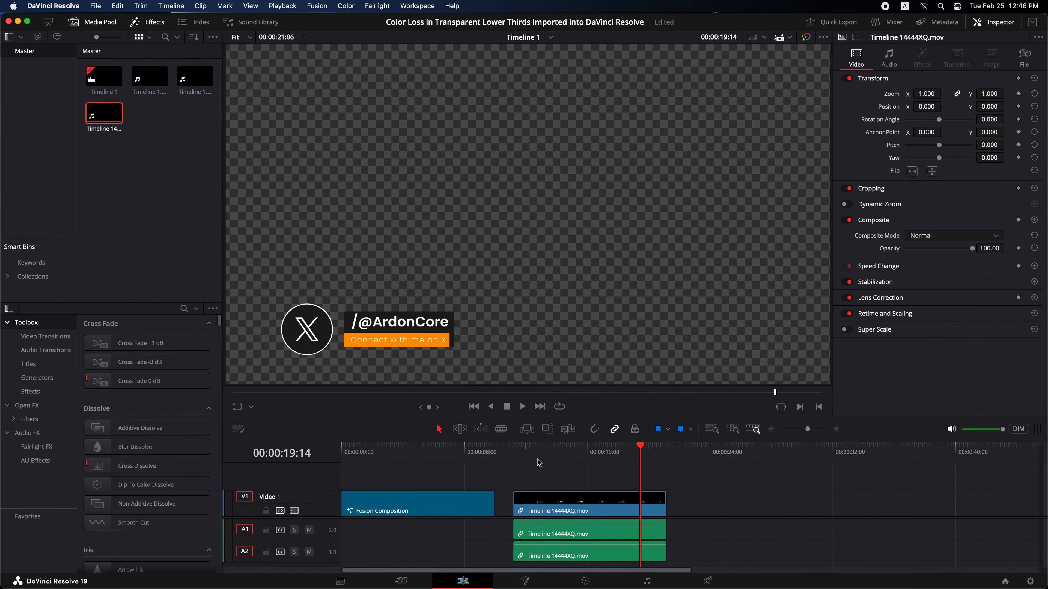
{"action": "left_click_drag", "start_coordinate": [538, 462], "coordinate": [519, 462]}
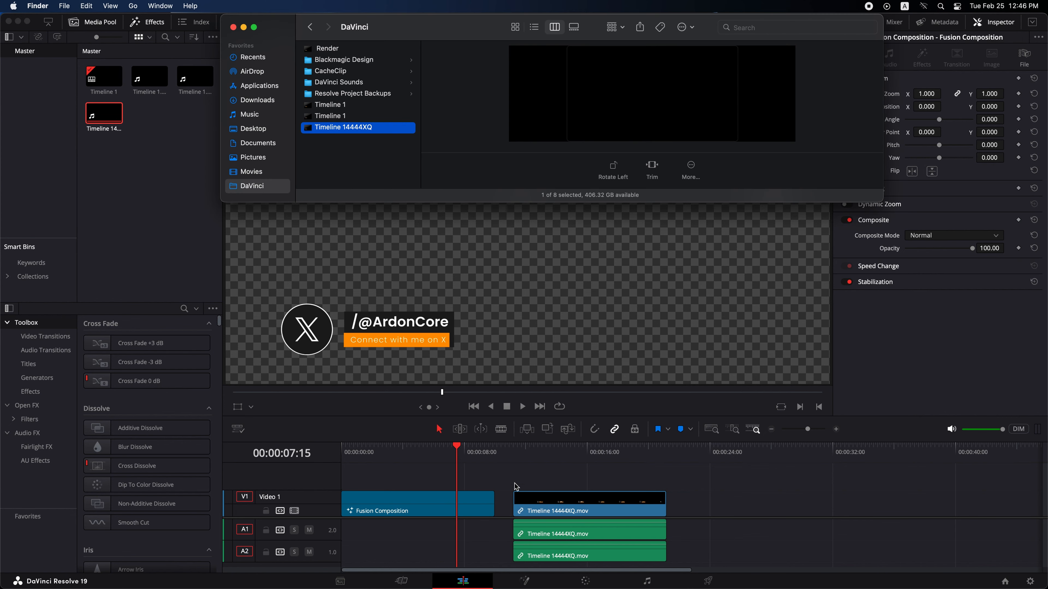
{"action": "left_click_drag", "start_coordinate": [344, 127], "coordinate": [526, 508]}
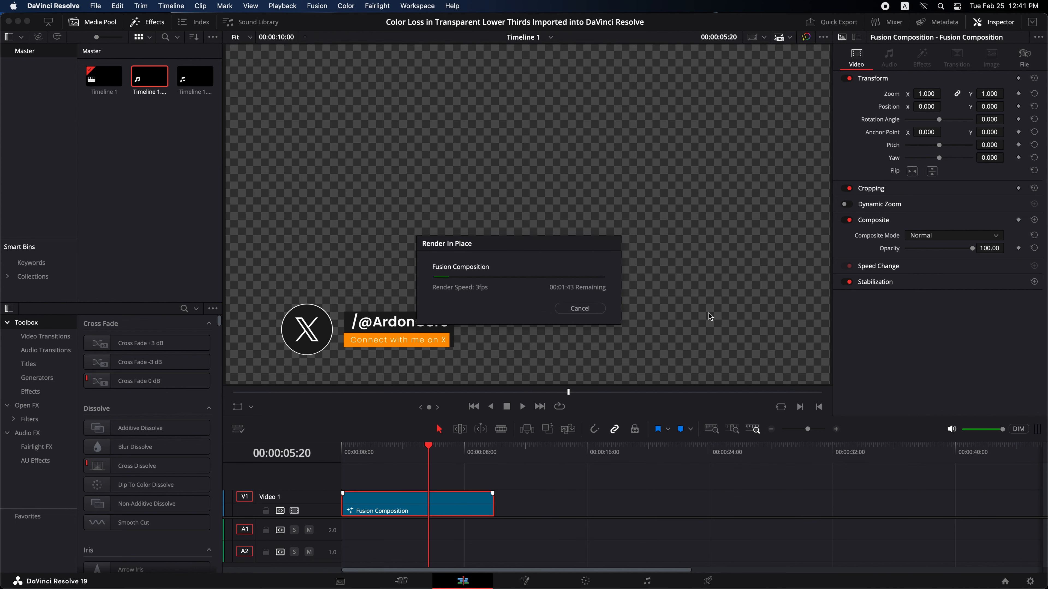
- Render the timeline as Apple ProRes 4444 XQ with Export Alpha enabled and 4444XQ appended to the file name
{"action": "left_click", "coordinate": [585, 367]}
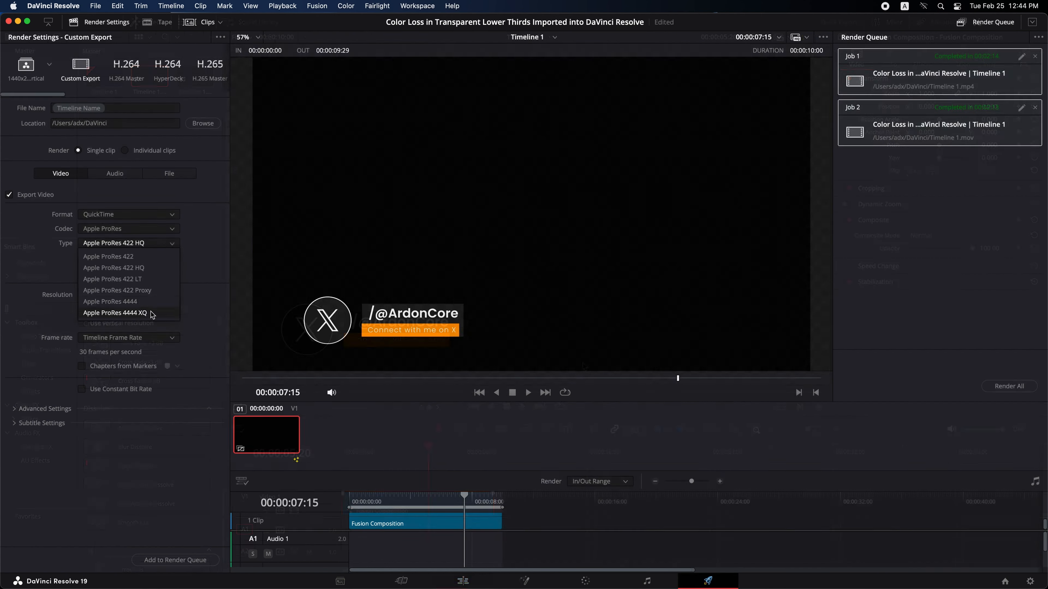
{"action": "left_click", "coordinate": [159, 315]}
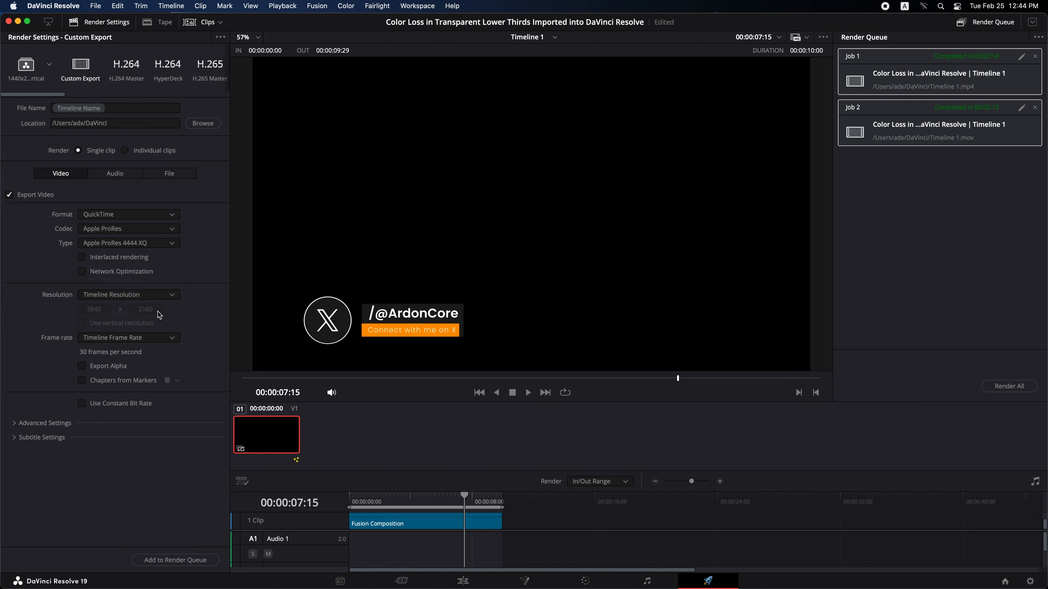
{"action": "left_click", "coordinate": [99, 366]}
{"action": "type", "text": "4444XQ"}
{"action": "left_click", "coordinate": [188, 560]}
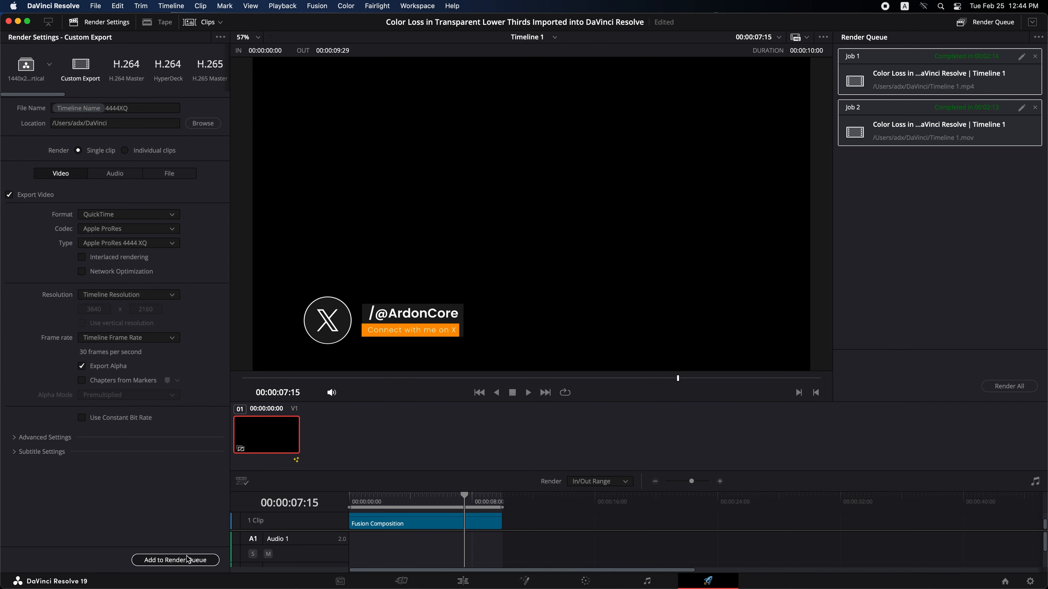
{"action": "left_click", "coordinate": [988, 387]}
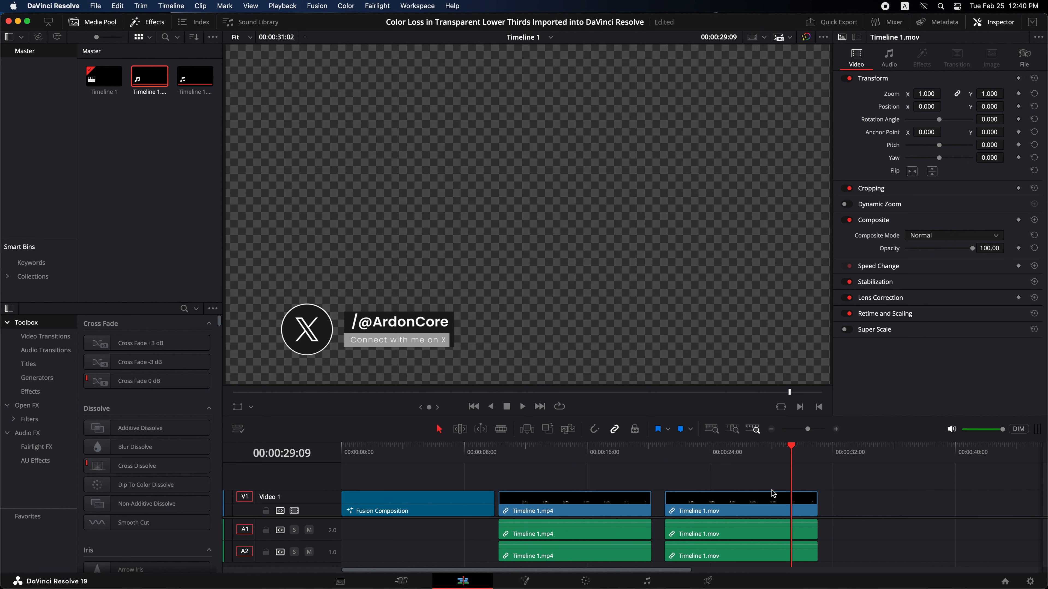
- Scrub from Timeline 1.mov back across Timeline 1.mp4 to compare the colours of the two exports
{"action": "left_click_drag", "start_coordinate": [784, 452], "coordinate": [559, 454]}
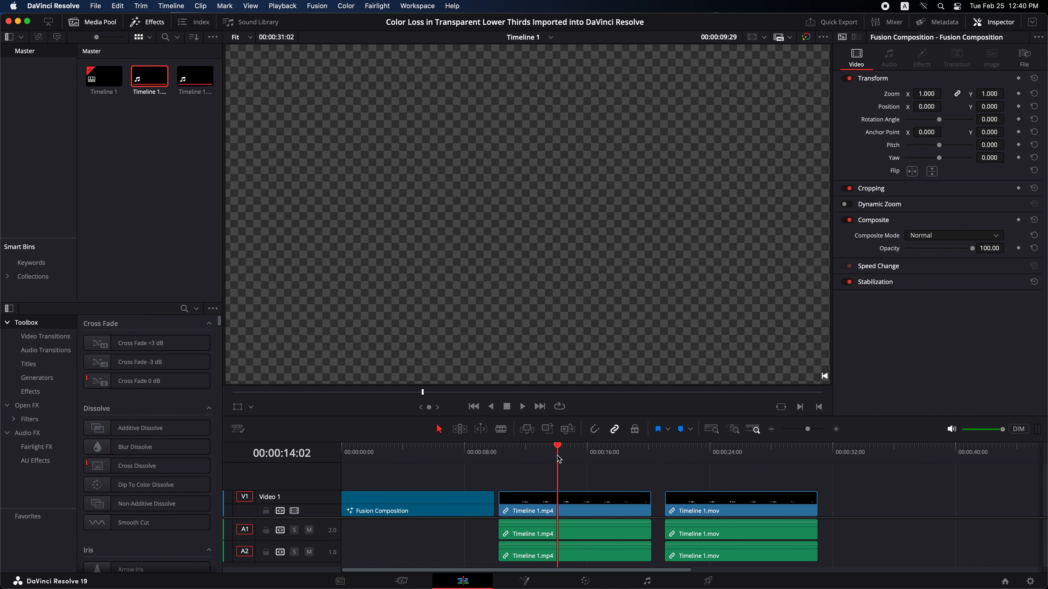